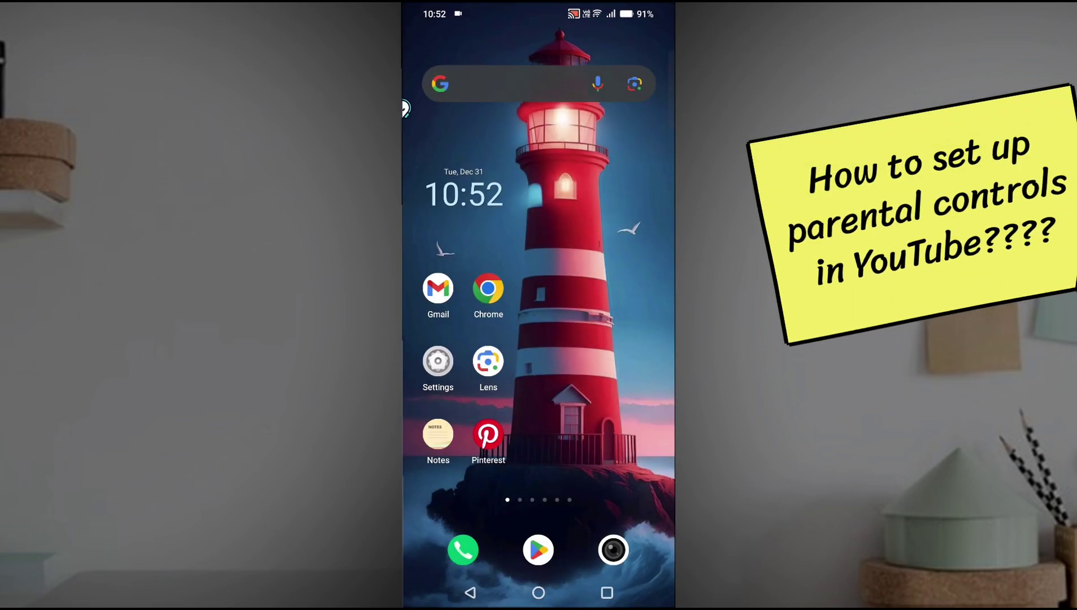
# Browse the installed-apps list, briefly open YouTube, and return to the home screen.
pyautogui.moveTo(538, 498); pyautogui.dragTo(538, 226)
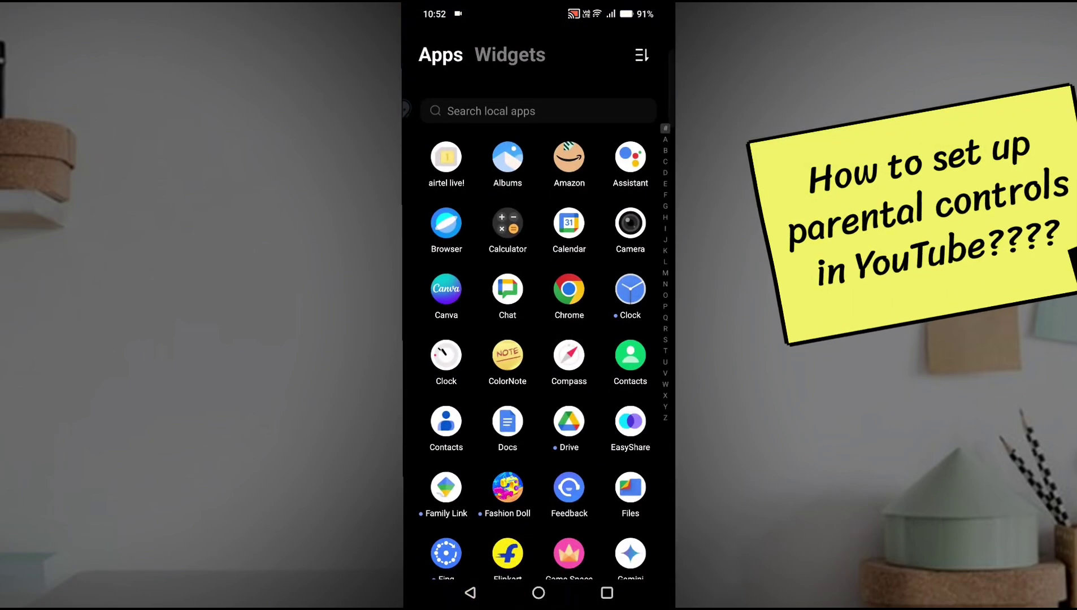
pyautogui.scroll(-10, 539, 356)
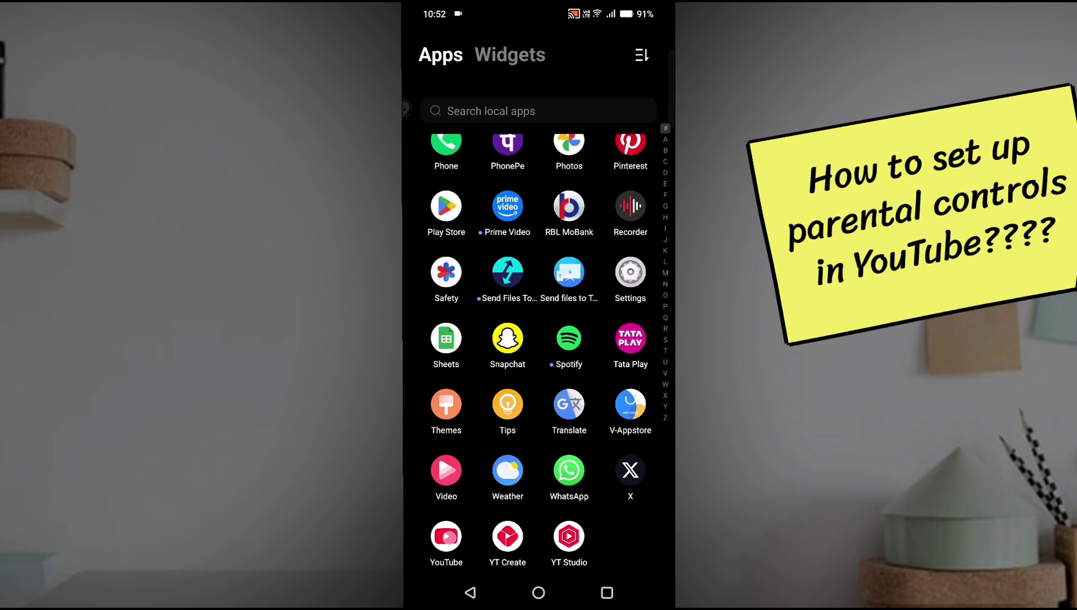
pyautogui.click(445, 537)
pyautogui.click(470, 593)
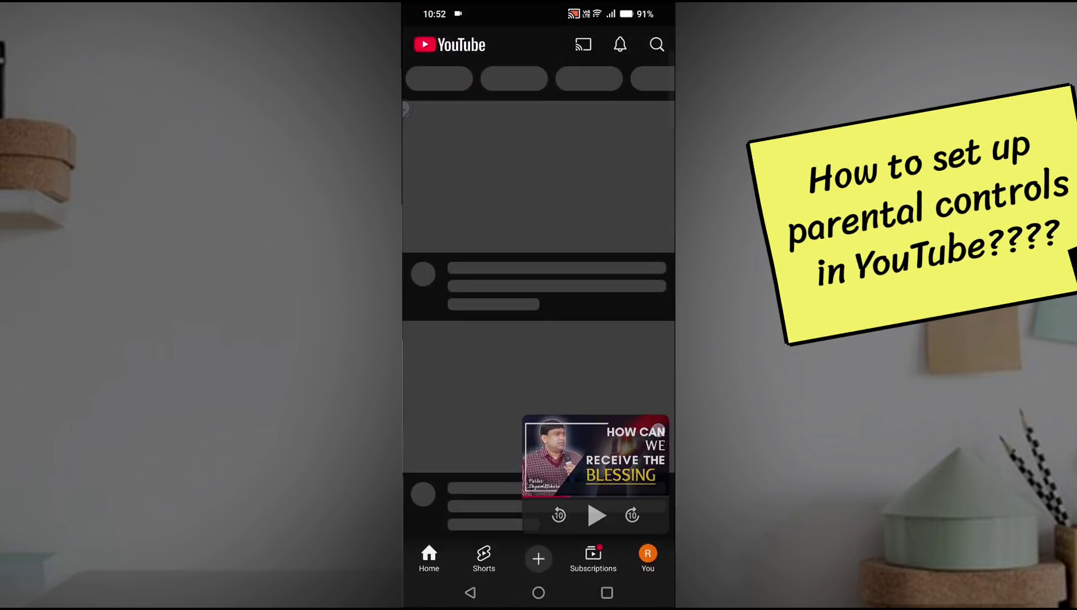
pyautogui.click(541, 597)
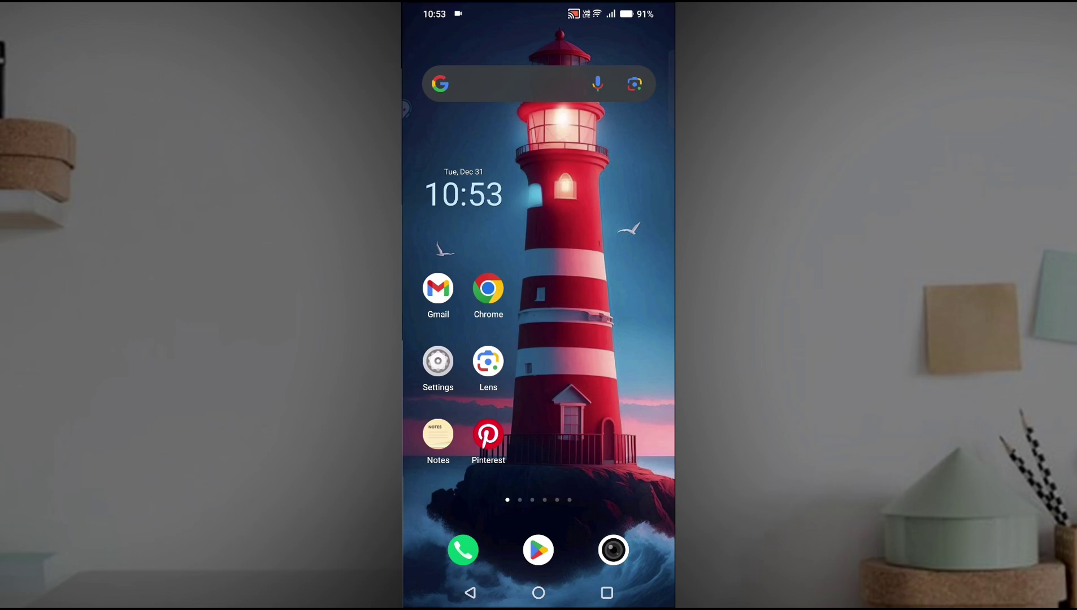
pyautogui.moveTo(539, 480); pyautogui.dragTo(539, 226)
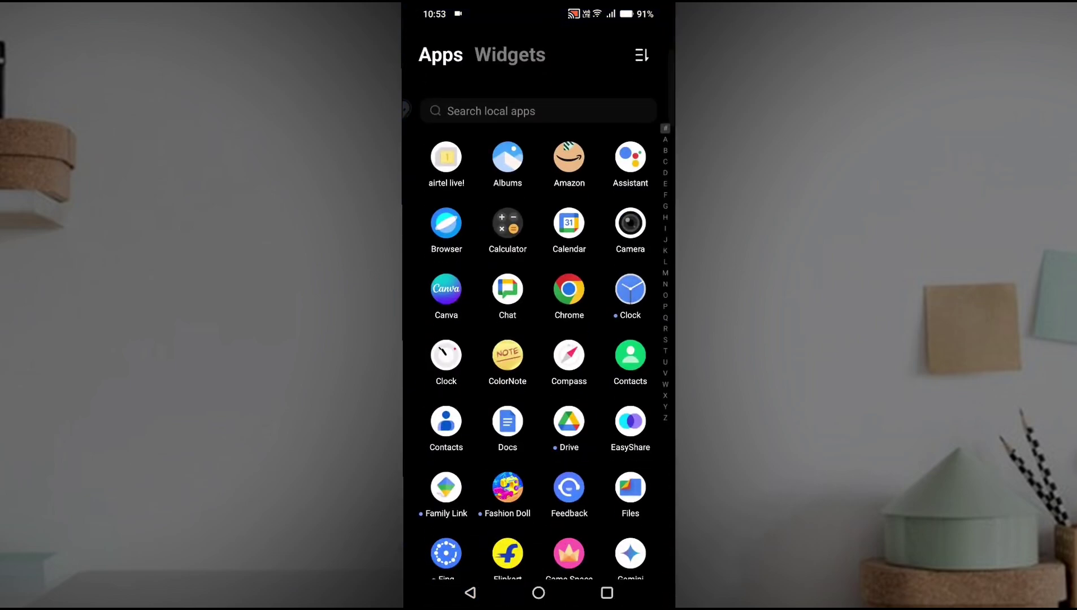
pyautogui.moveTo(539, 480); pyautogui.dragTo(539, 170)
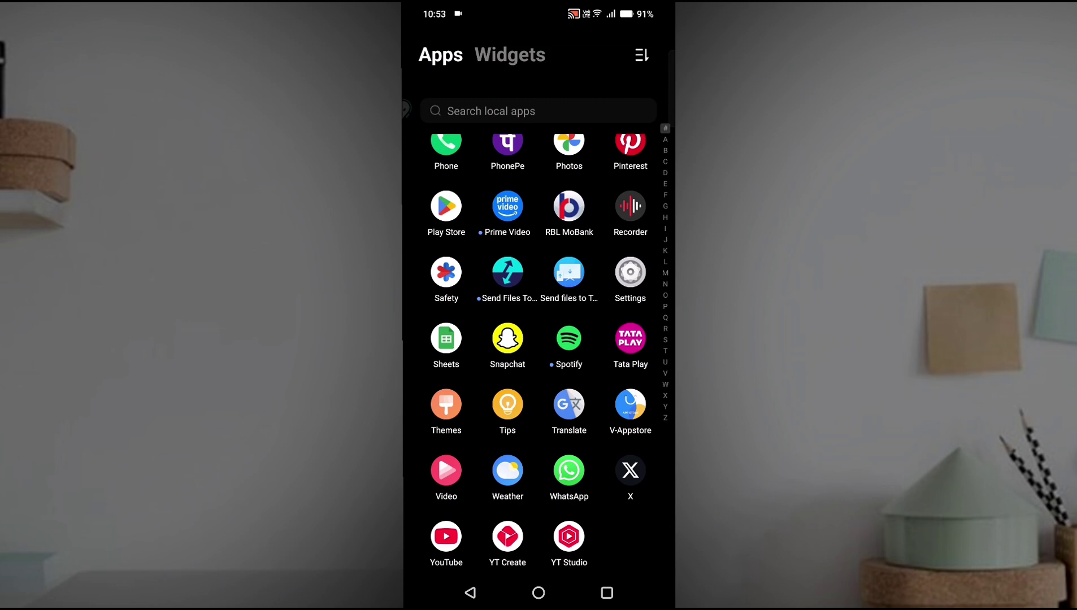
pyautogui.click(539, 592)
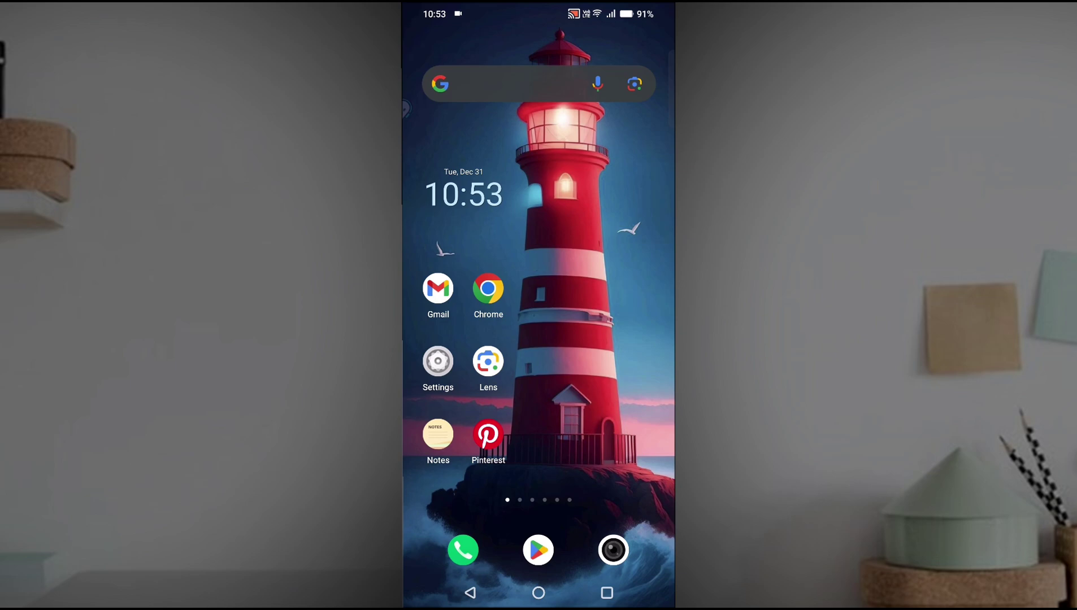
# Search the Play Store for 'kids youtube' and start installing YouTube Kids, then go home.
pyautogui.click(538, 549)
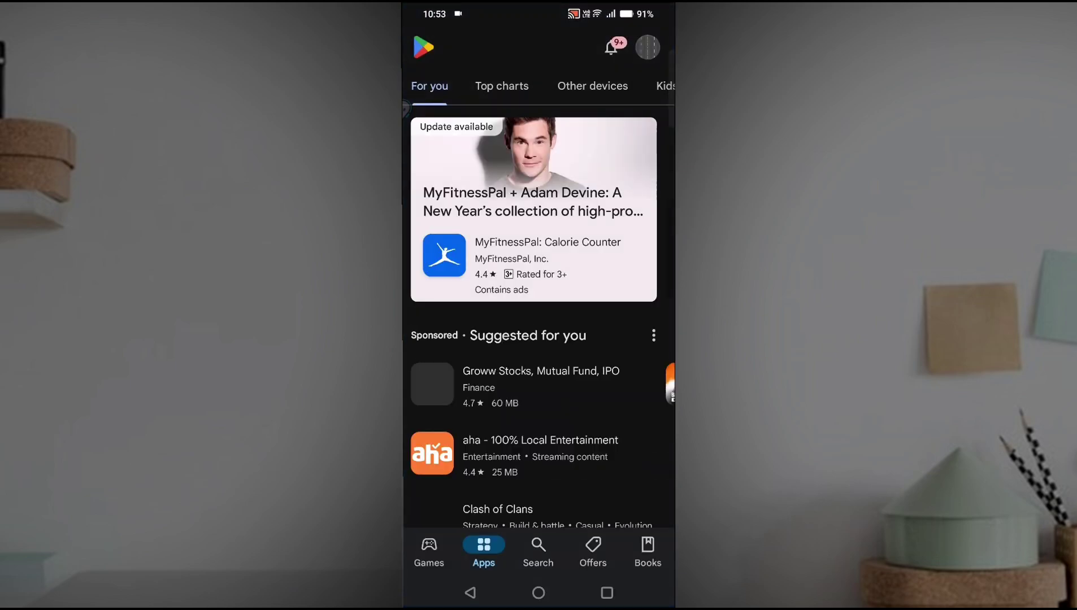
pyautogui.click(538, 550)
pyautogui.click(517, 46)
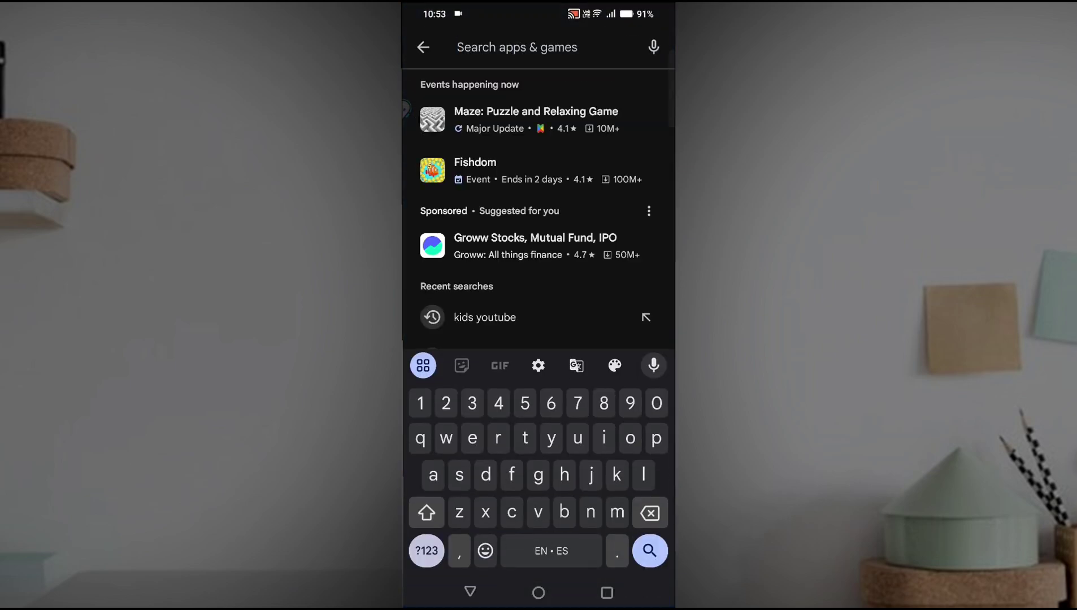
pyautogui.write('kids')
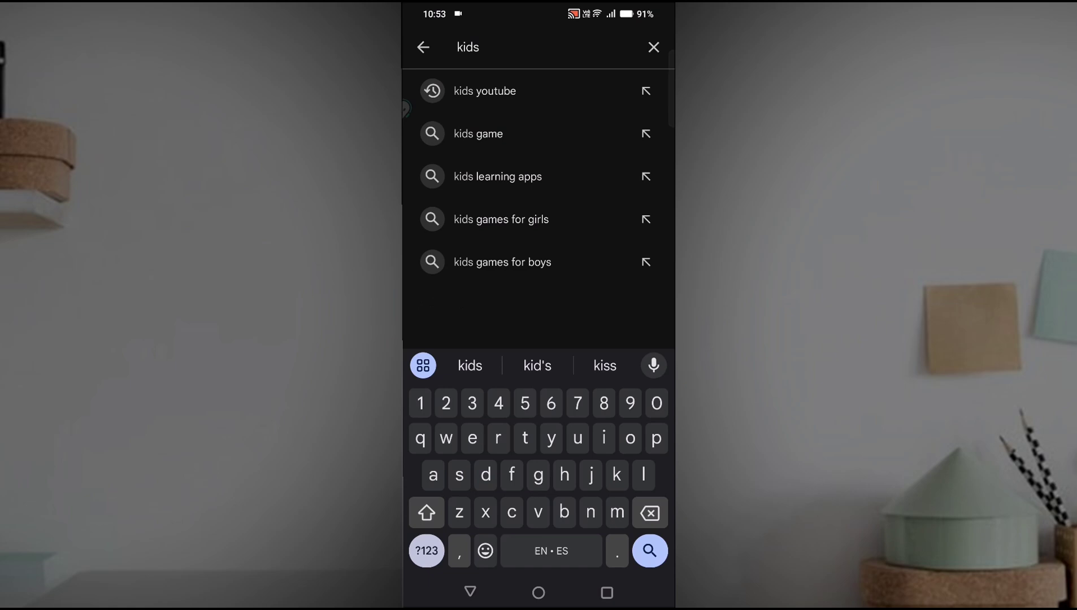
pyautogui.click(485, 91)
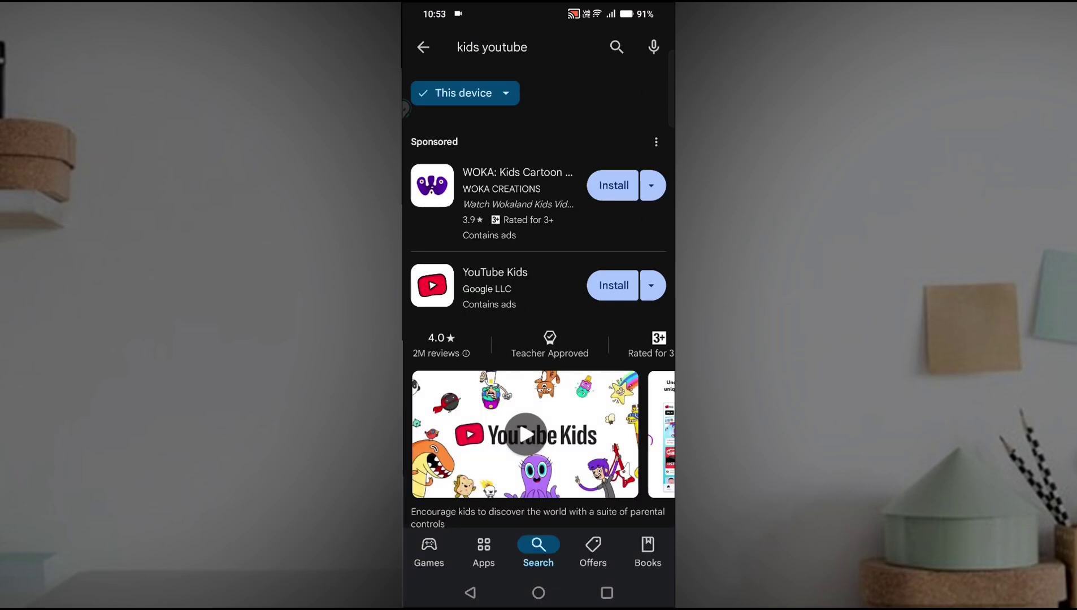
pyautogui.click(617, 289)
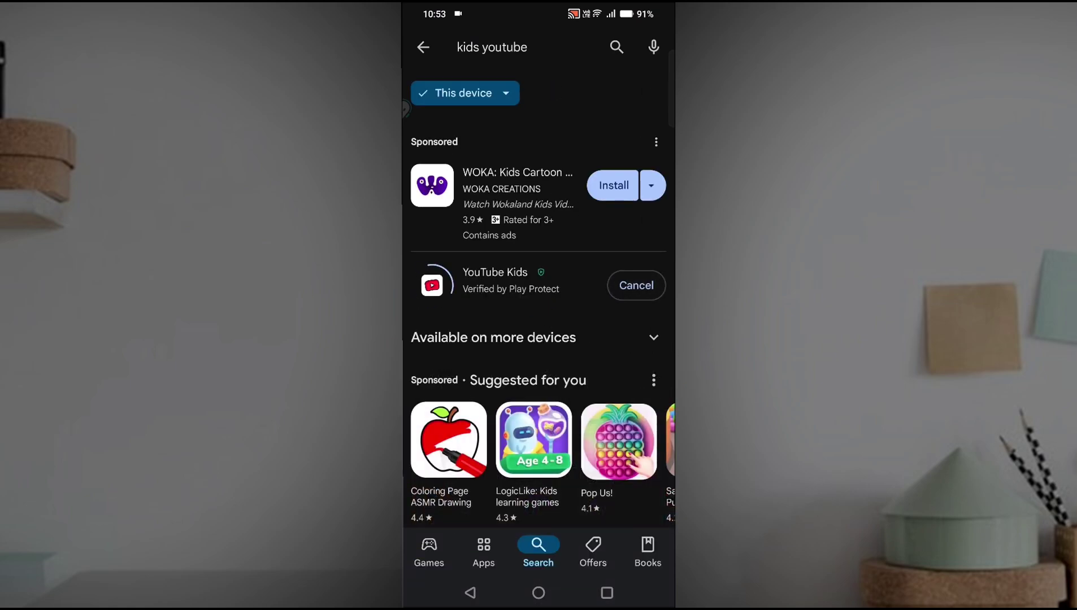
pyautogui.click(538, 593)
# Scroll to the end of the app drawer, where YouTube Kids now appears, then pull down the quick settings shade.
pyautogui.moveTo(591, 487); pyautogui.dragTo(591, 282)
pyautogui.scroll(-10, 538, 339)
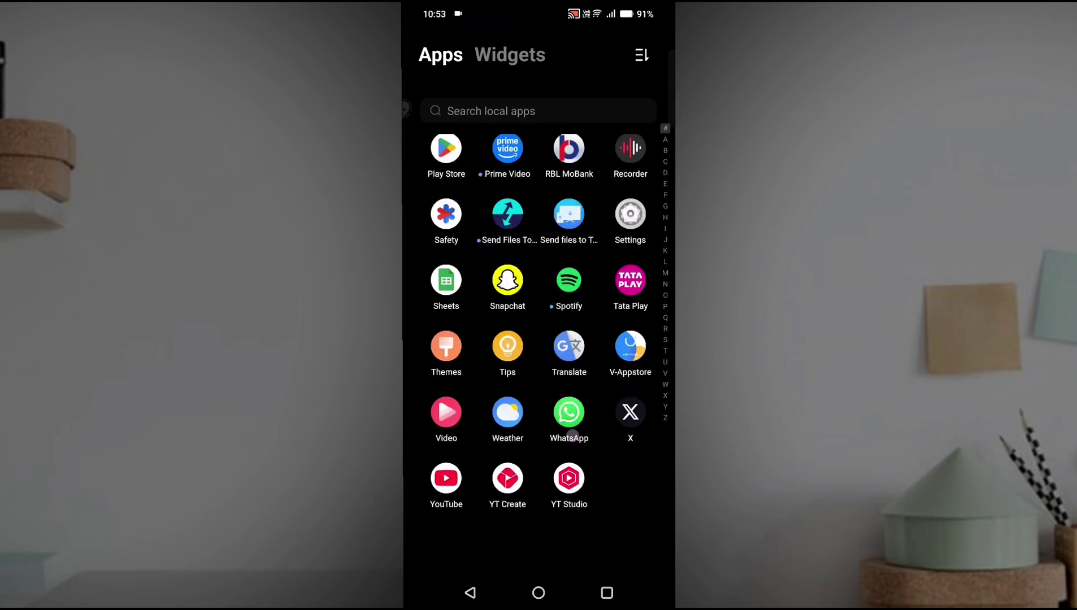
pyautogui.moveTo(577, 580); pyautogui.dragTo(616, 530)
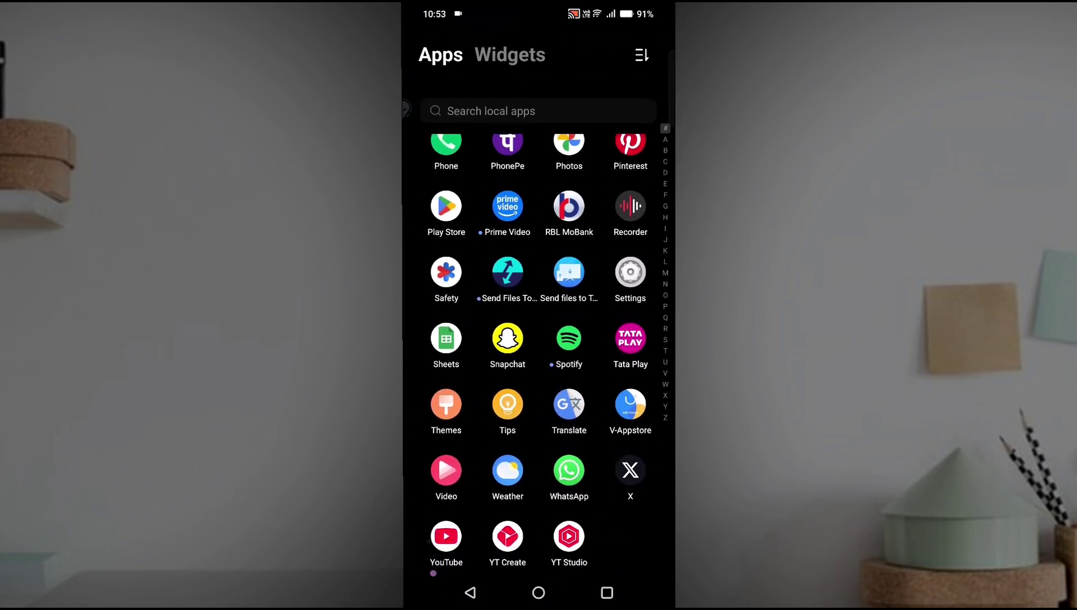
pyautogui.moveTo(444, 537); pyautogui.dragTo(462, 527)
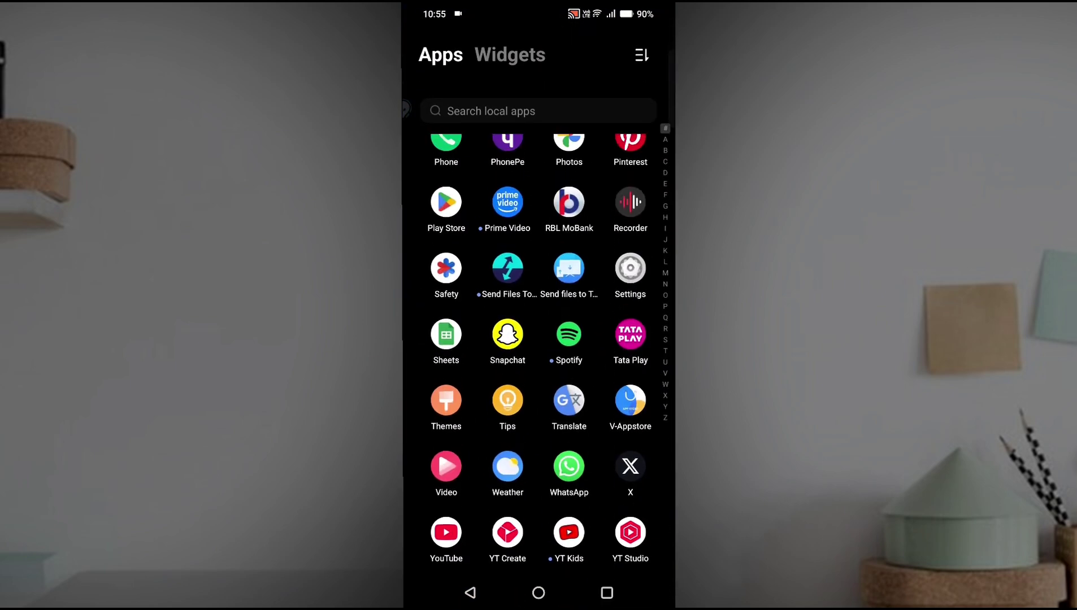
pyautogui.moveTo(446, 537)
pyautogui.mouseDown()
pyautogui.moveTo(445, 557)
pyautogui.moveTo(478, 518)
pyautogui.moveTo(454, 515)
pyautogui.moveTo(429, 541)
pyautogui.moveTo(459, 552)
pyautogui.mouseUp()
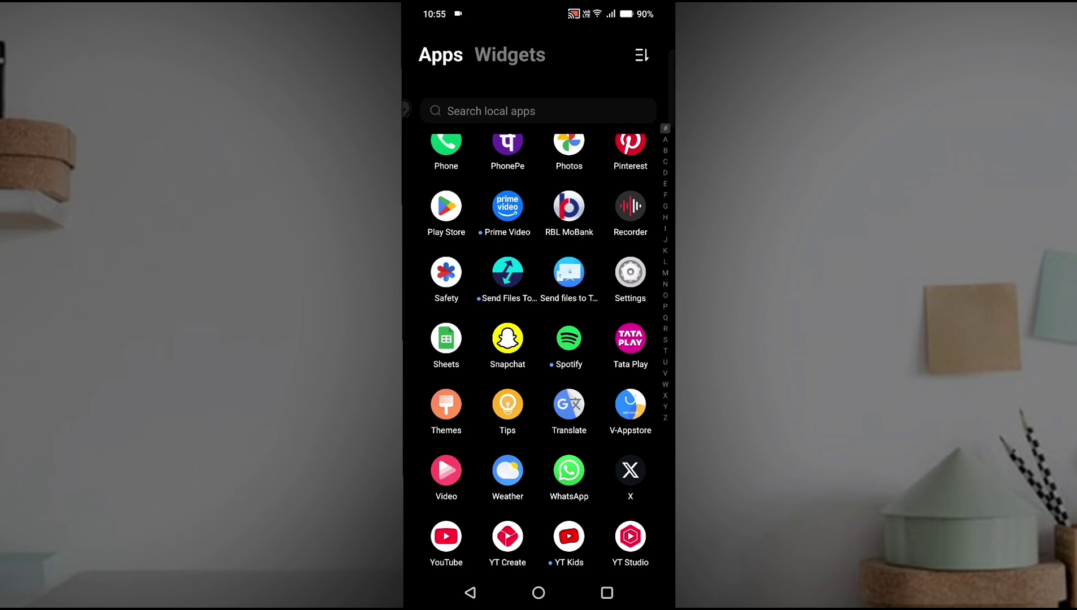
pyautogui.moveTo(539, 11); pyautogui.dragTo(538, 536)
# Open Settings and search for 'app lock', which finds no results, then close the search.
pyautogui.click(589, 443)
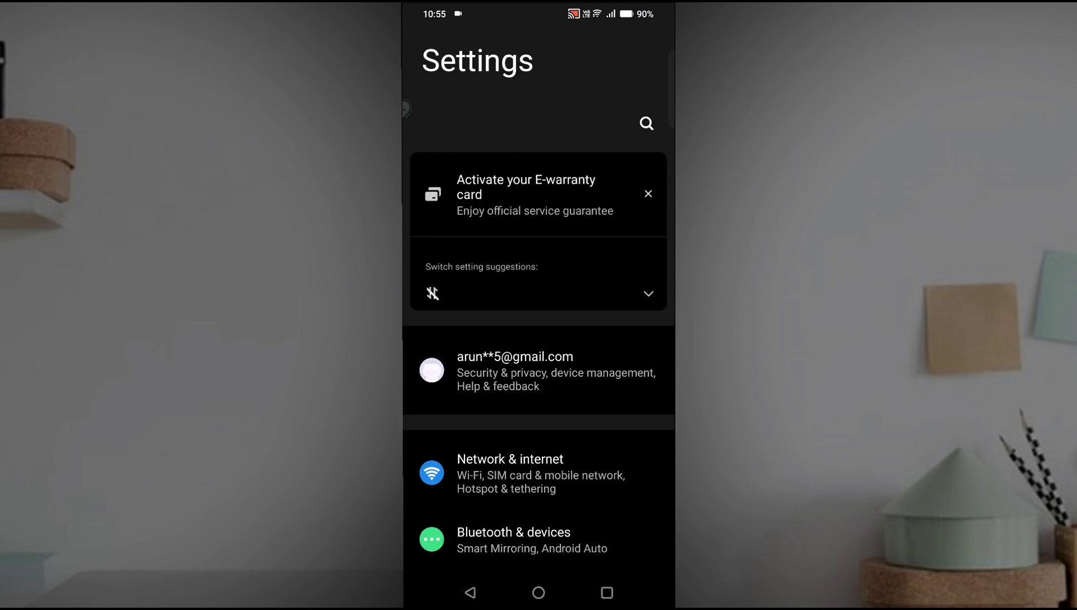
pyautogui.click(646, 123)
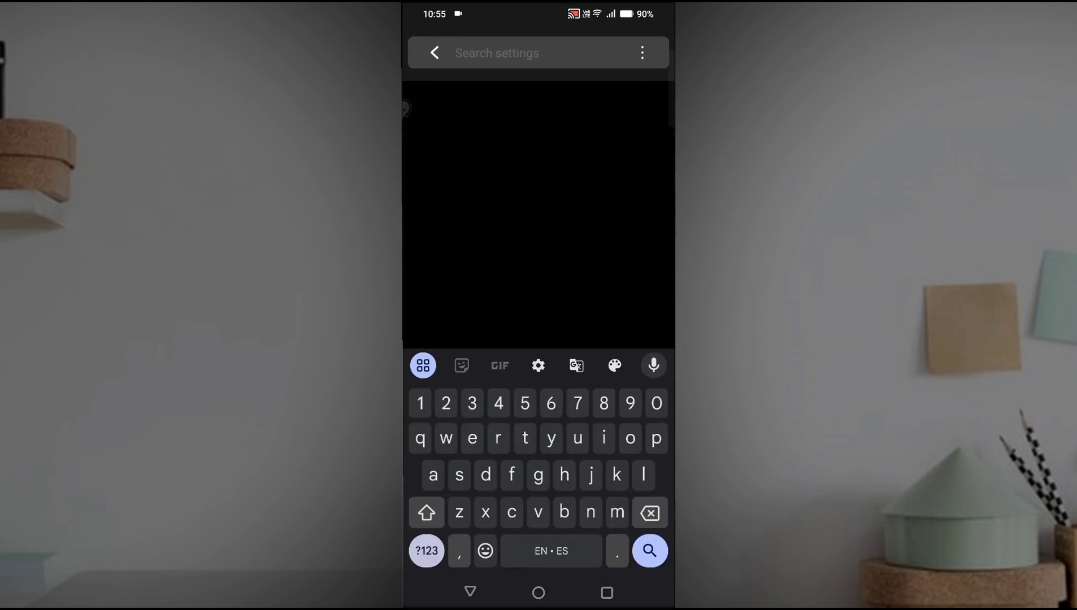
pyautogui.write('app lov')
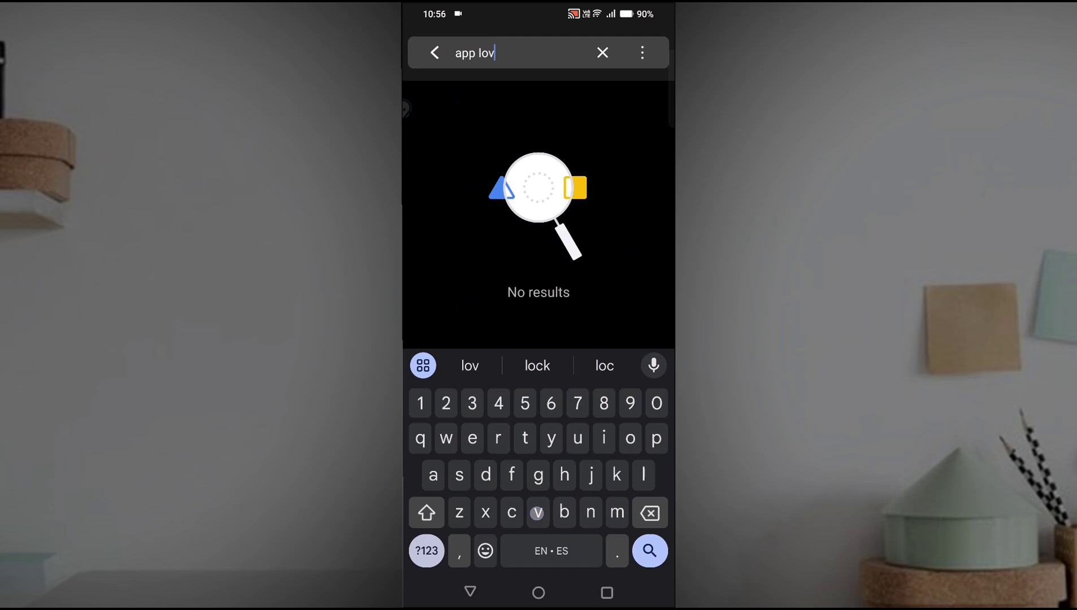
pyautogui.write('k')
pyautogui.press('BackSpace')
pyautogui.press('BackSpace')
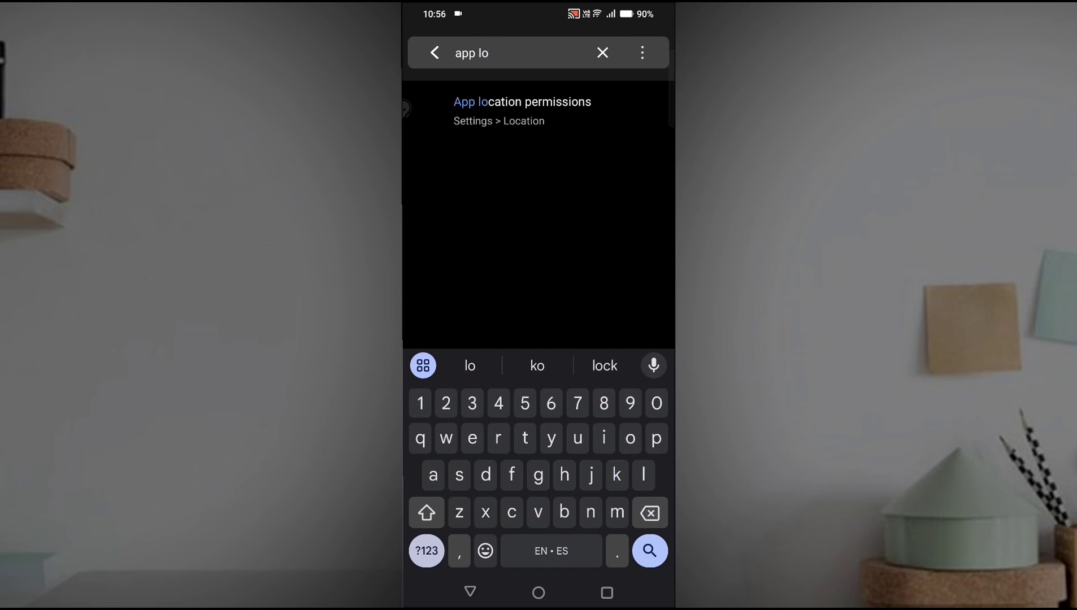
pyautogui.write('ck')
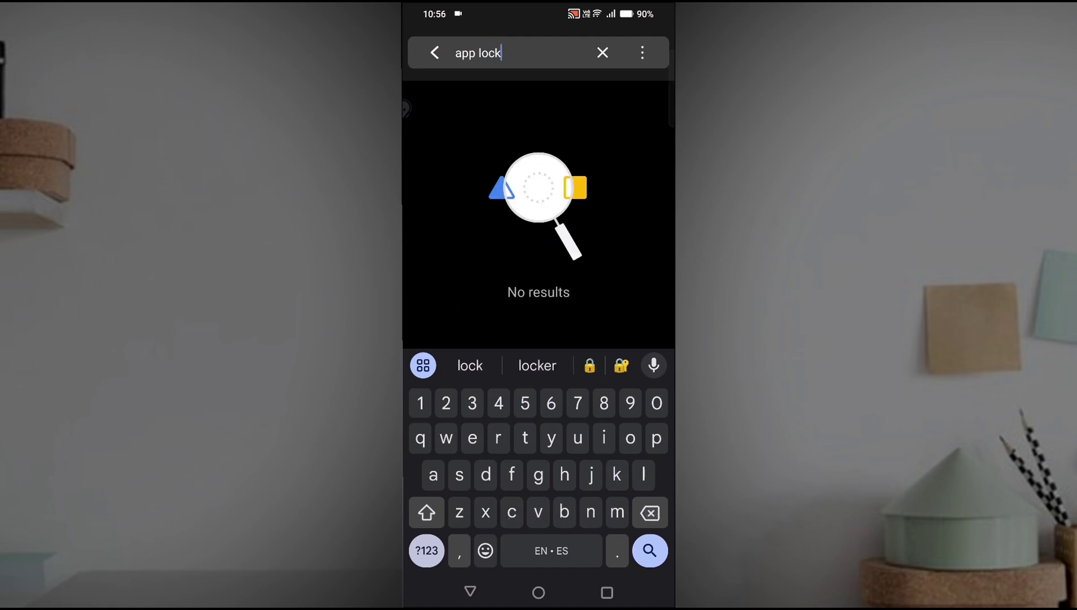
pyautogui.click(434, 52)
# Scroll to Security, open it, and scroll down to Privacy & app encryption.
pyautogui.scroll(-10, 538, 327)
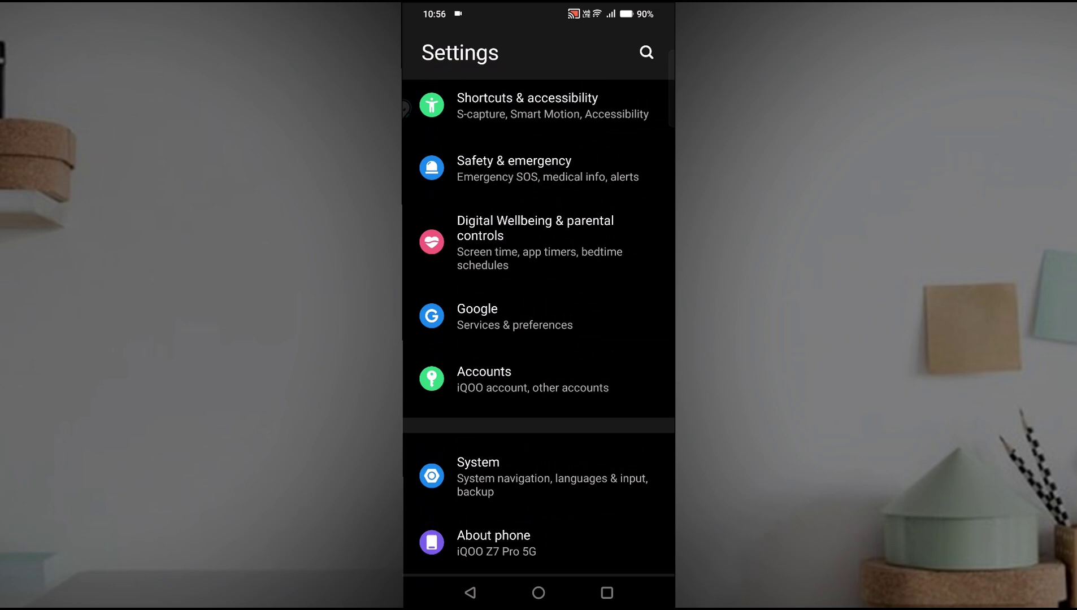
pyautogui.moveTo(591, 285); pyautogui.dragTo(594, 459)
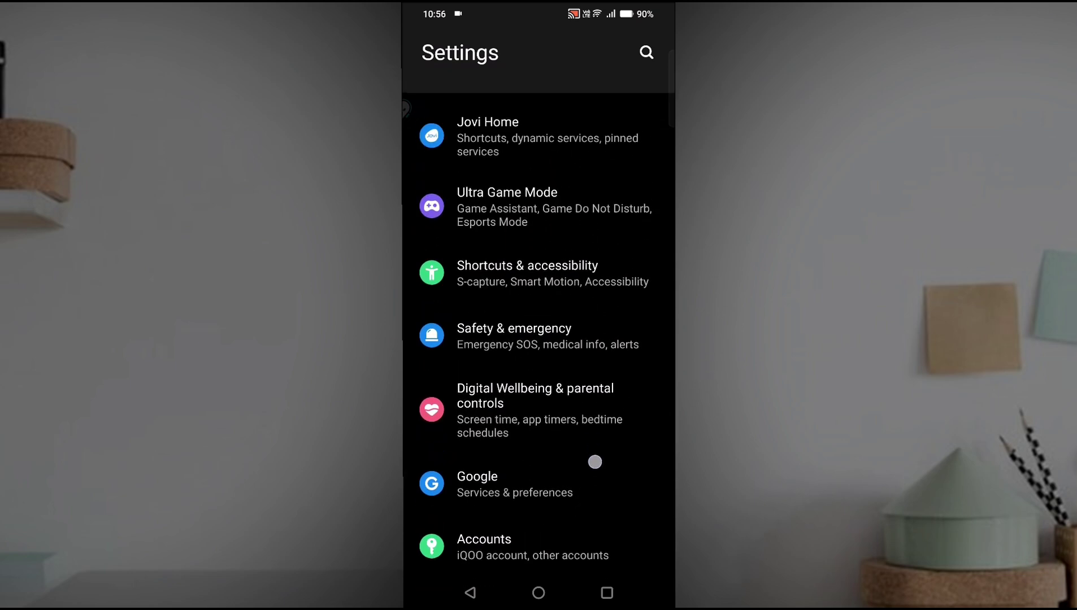
pyautogui.moveTo(572, 283); pyautogui.dragTo(572, 483)
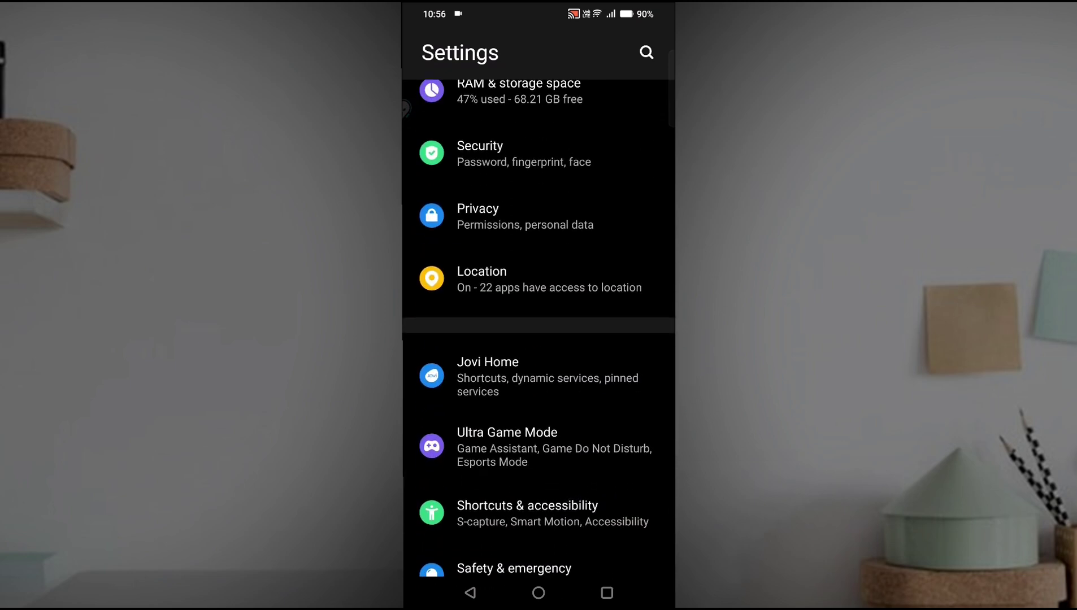
pyautogui.click(582, 153)
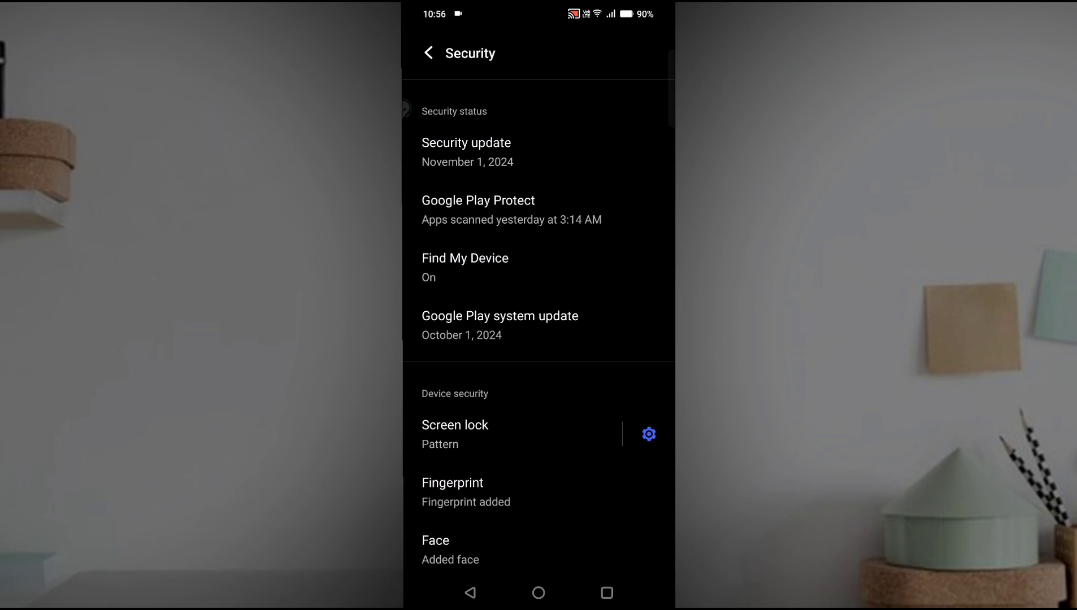
pyautogui.moveTo(542, 467)
pyautogui.mouseDown()
pyautogui.moveTo(580, 360)
pyautogui.moveTo(603, 232)
pyautogui.mouseUp()
# Go through Privacy & app encryption to App encryption and switch on the lock for YouTube.
pyautogui.click(571, 402)
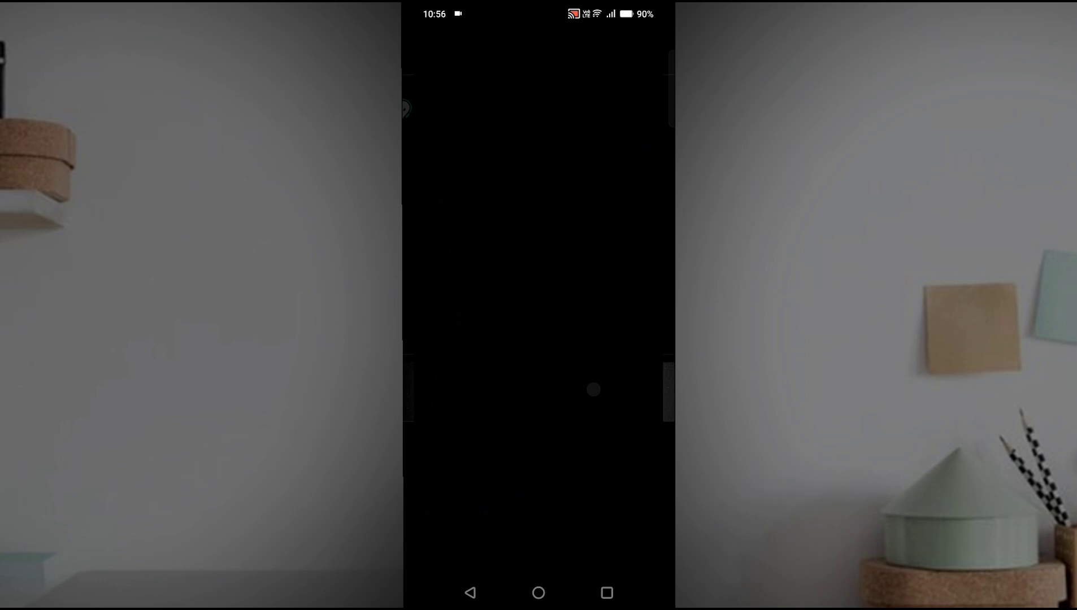
pyautogui.click(547, 554)
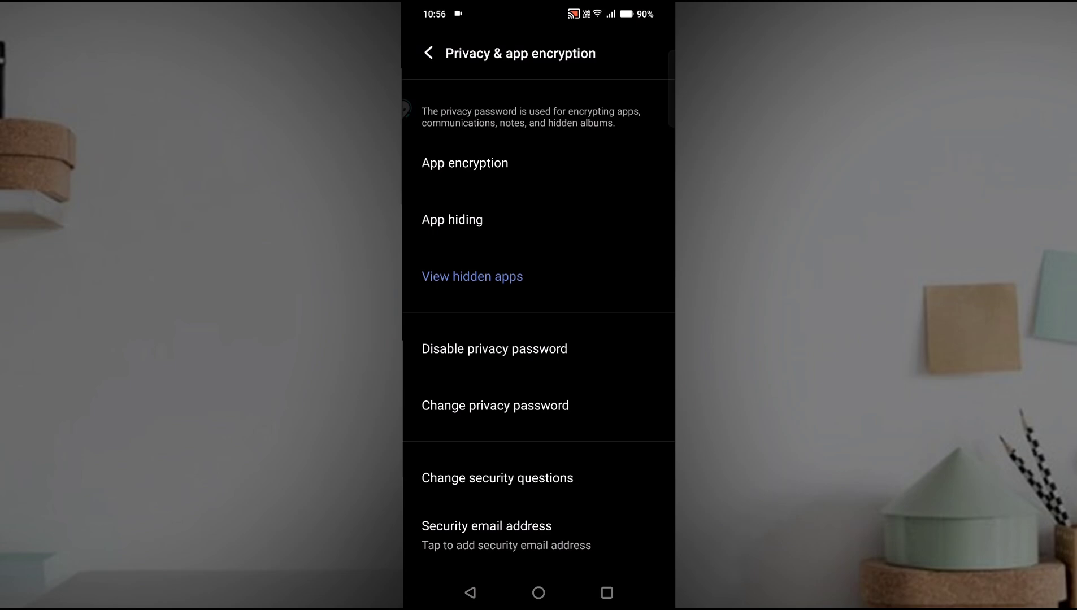
pyautogui.click(586, 175)
pyautogui.click(562, 113)
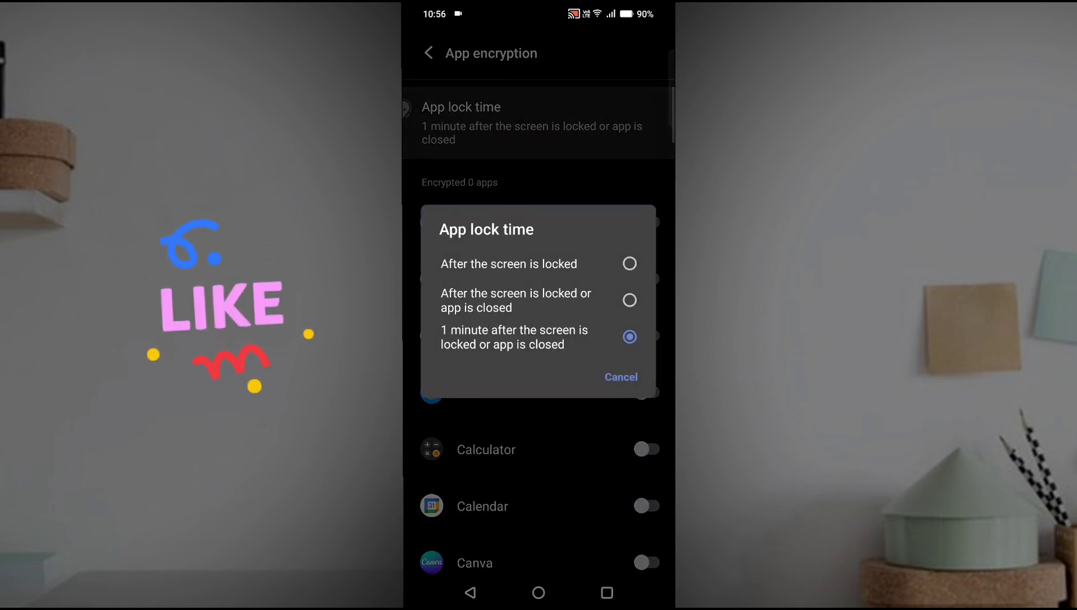
pyautogui.press('Escape')
pyautogui.scroll(-15, 539, 339)
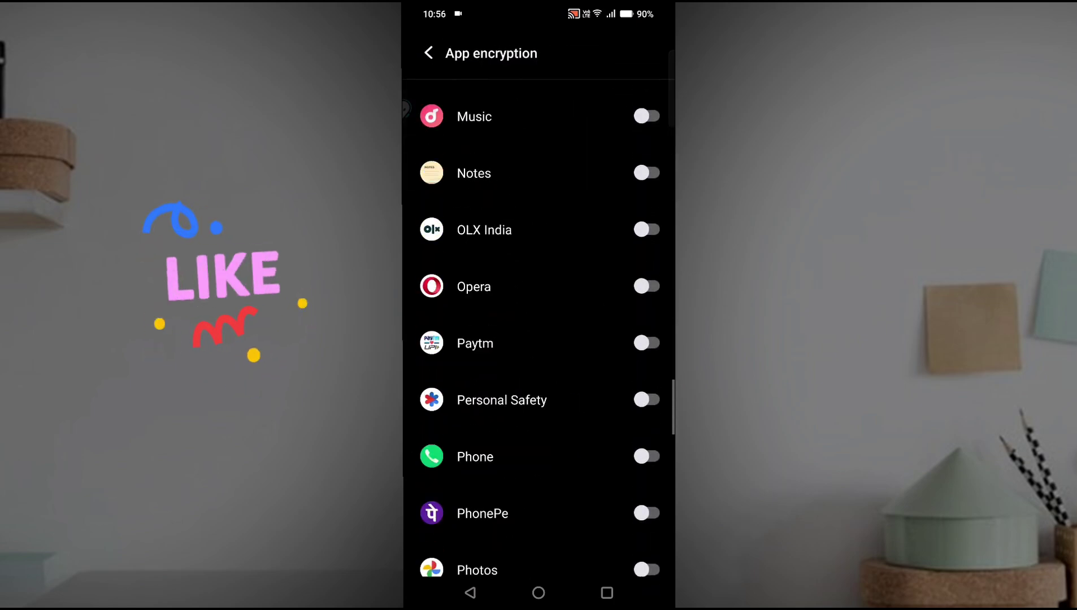
pyautogui.scroll(-15, 539, 328)
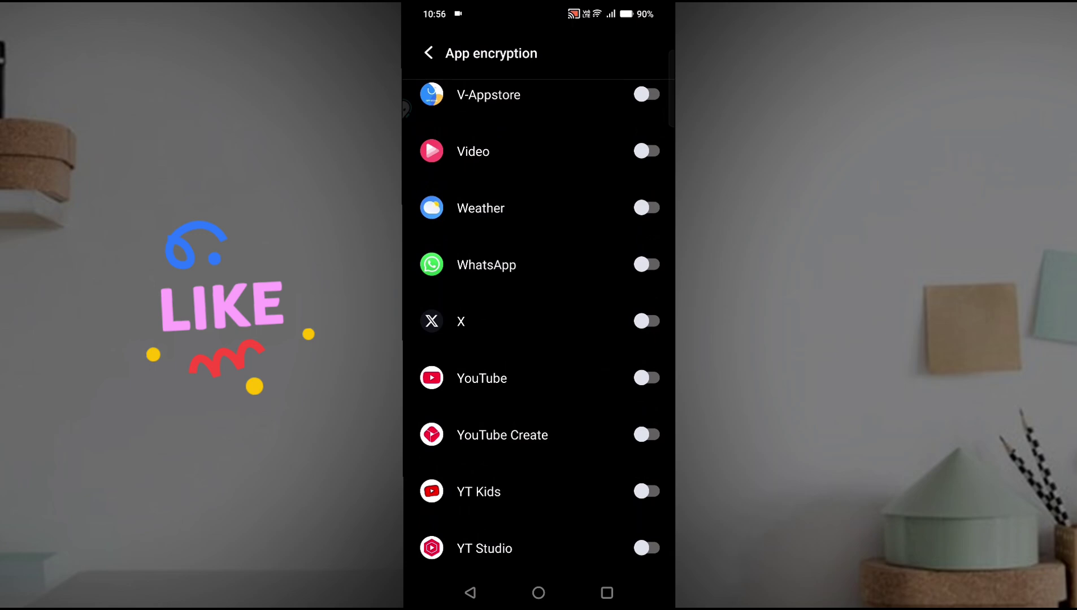
pyautogui.click(647, 378)
# Launch YouTube from the app drawer to test the new lock, then return home.
pyautogui.click(539, 593)
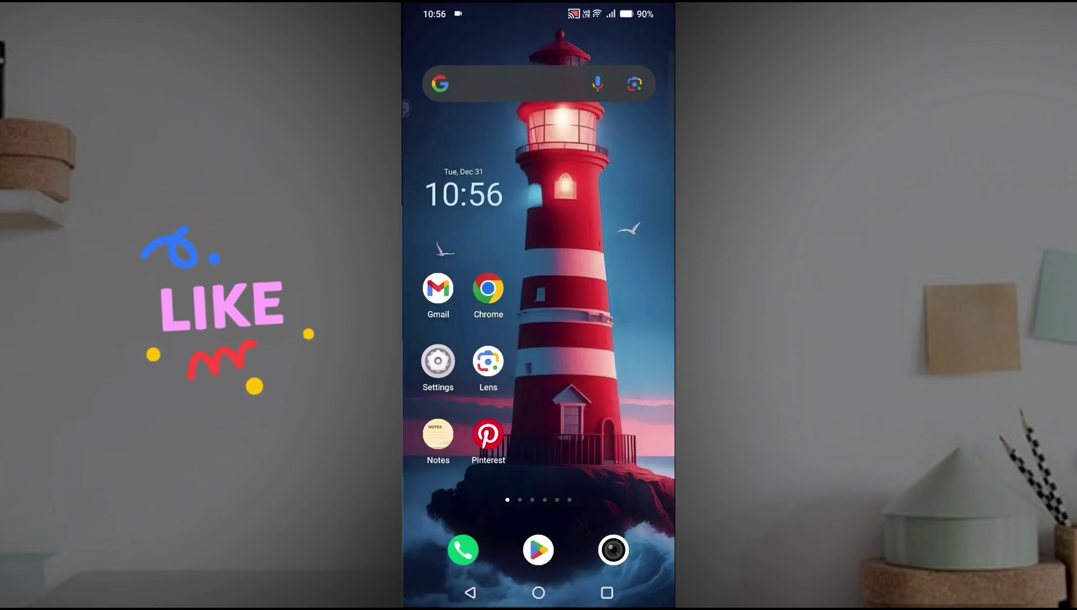
pyautogui.moveTo(539, 481); pyautogui.dragTo(539, 226)
pyautogui.scroll(-15, 538, 339)
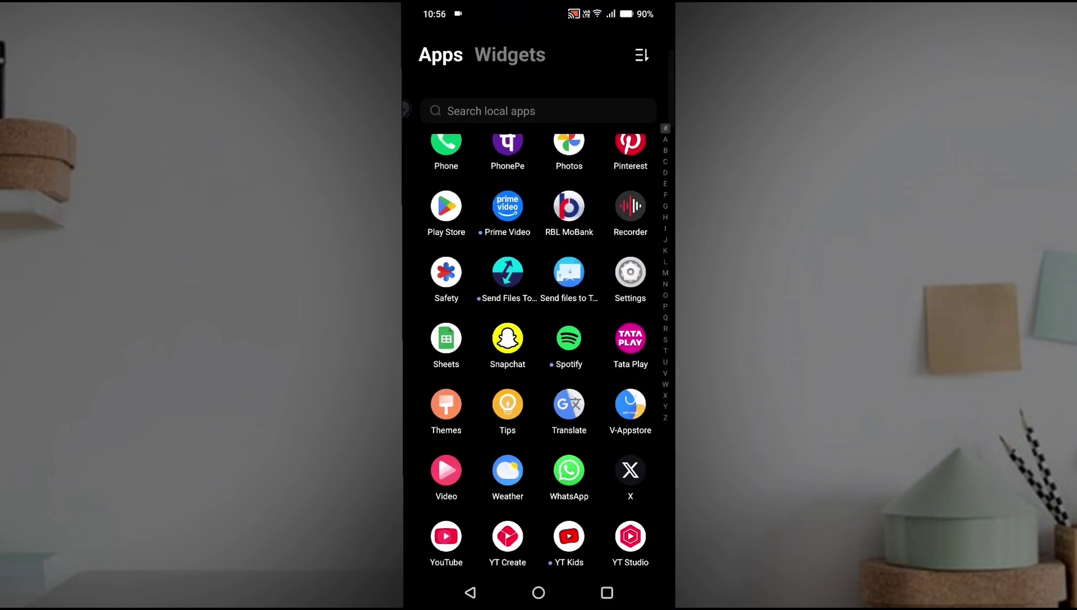
pyautogui.click(630, 338)
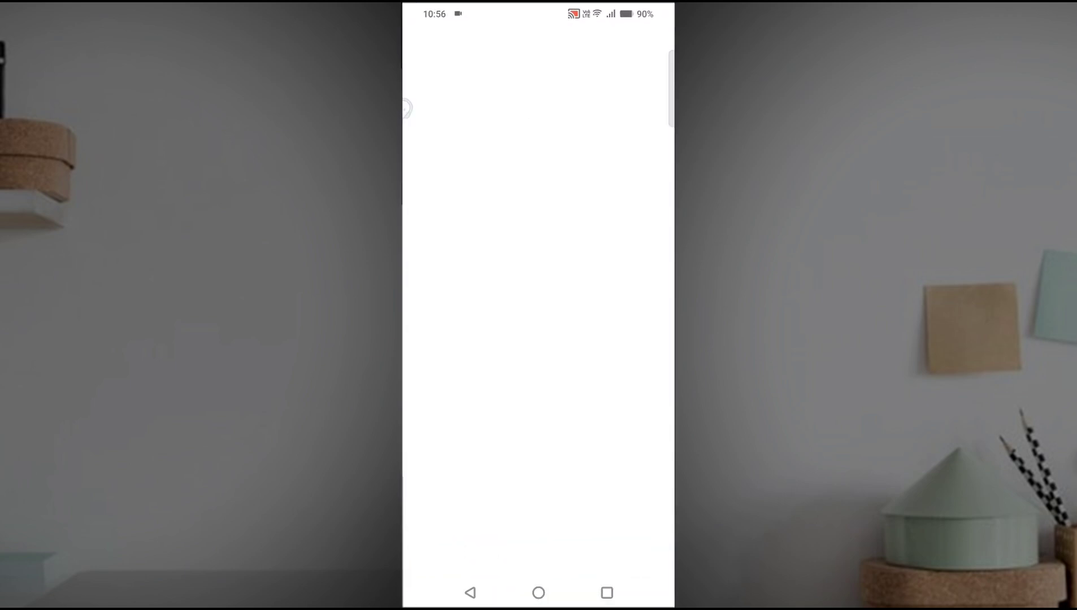
pyautogui.click(539, 592)
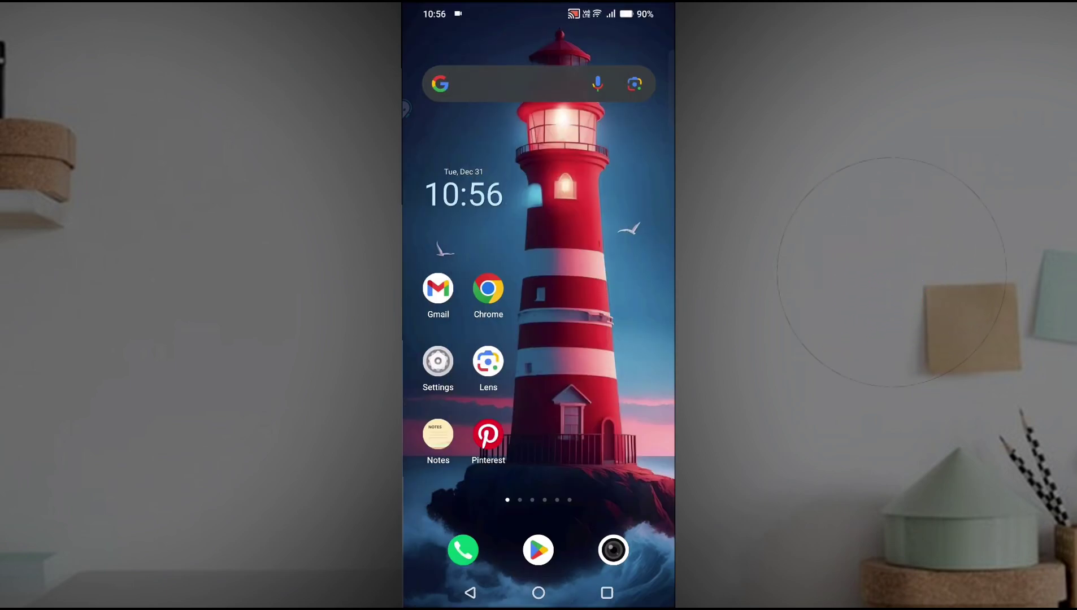
# Reopen the app list and scroll down to the YouTube and YouTube Kids row.
pyautogui.moveTo(592, 509); pyautogui.dragTo(592, 413)
pyautogui.scroll(-10, 538, 339)
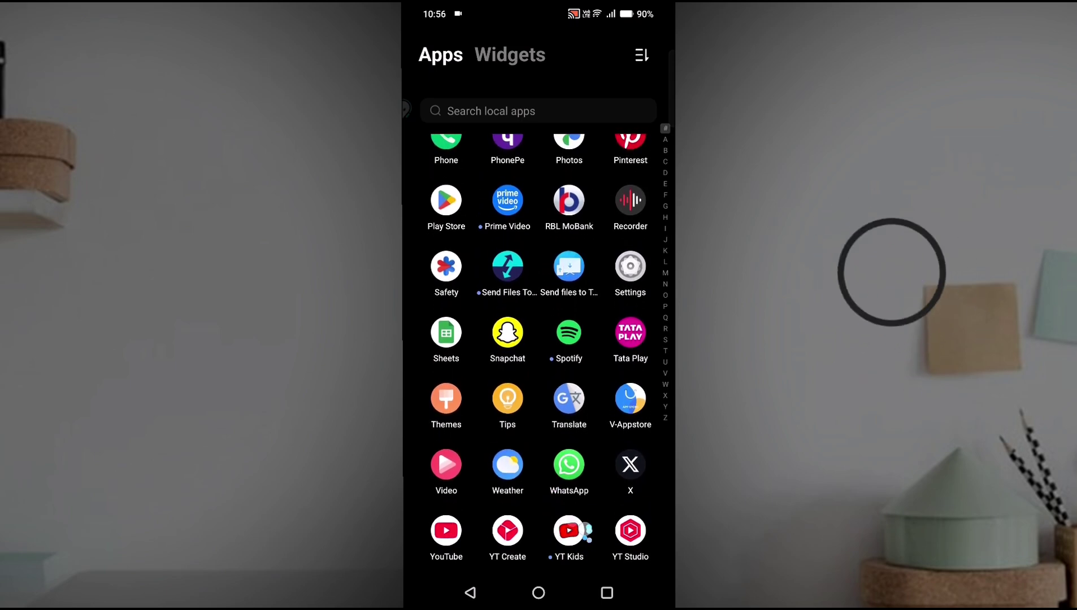
pyautogui.click(445, 538)
pyautogui.moveTo(445, 538); pyautogui.dragTo(438, 508)
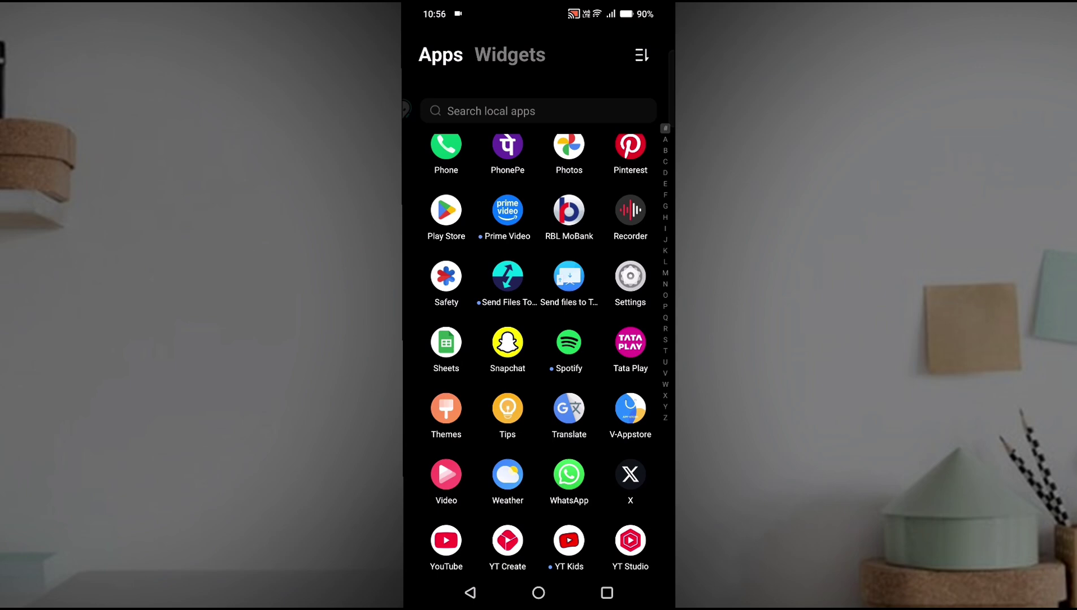
# Switch on Restricted Mode under YouTube's You > Settings > General, then return home.
pyautogui.click(450, 549)
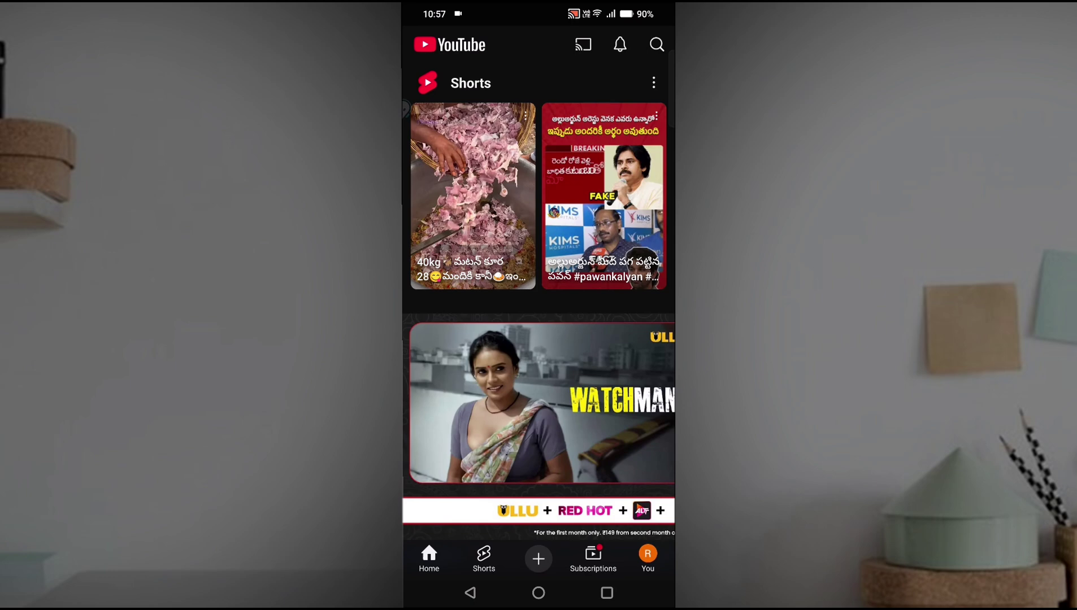
pyautogui.click(648, 557)
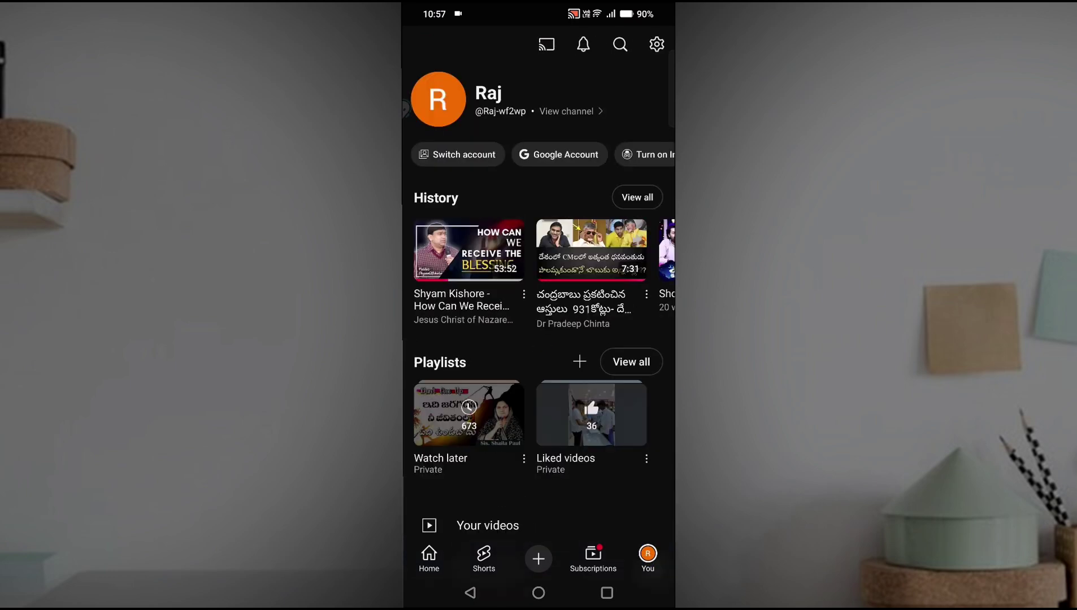
pyautogui.click(656, 44)
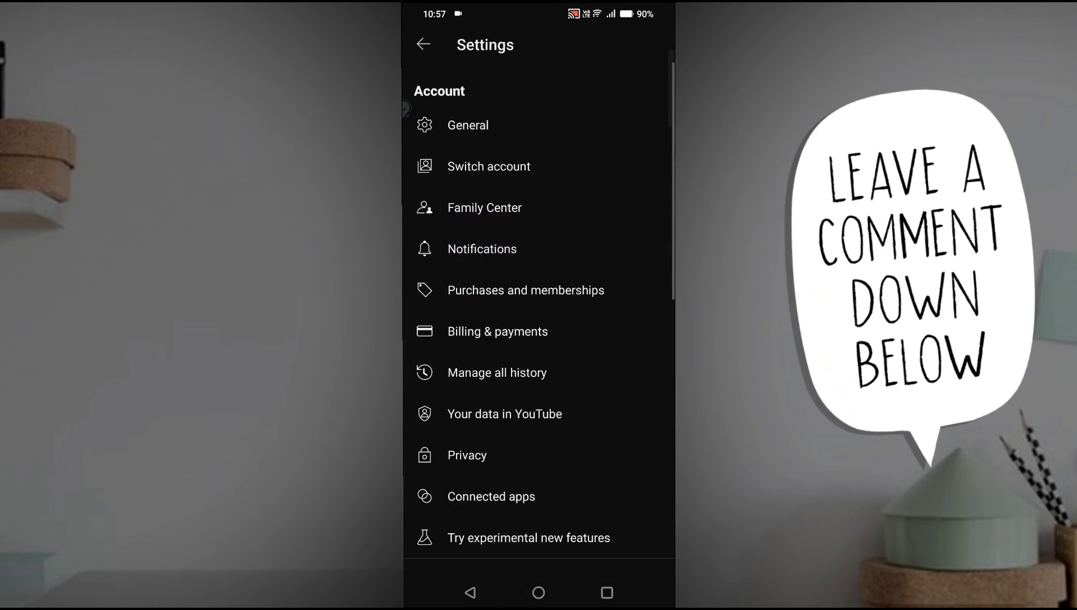
pyautogui.scroll(-3, 557, 334)
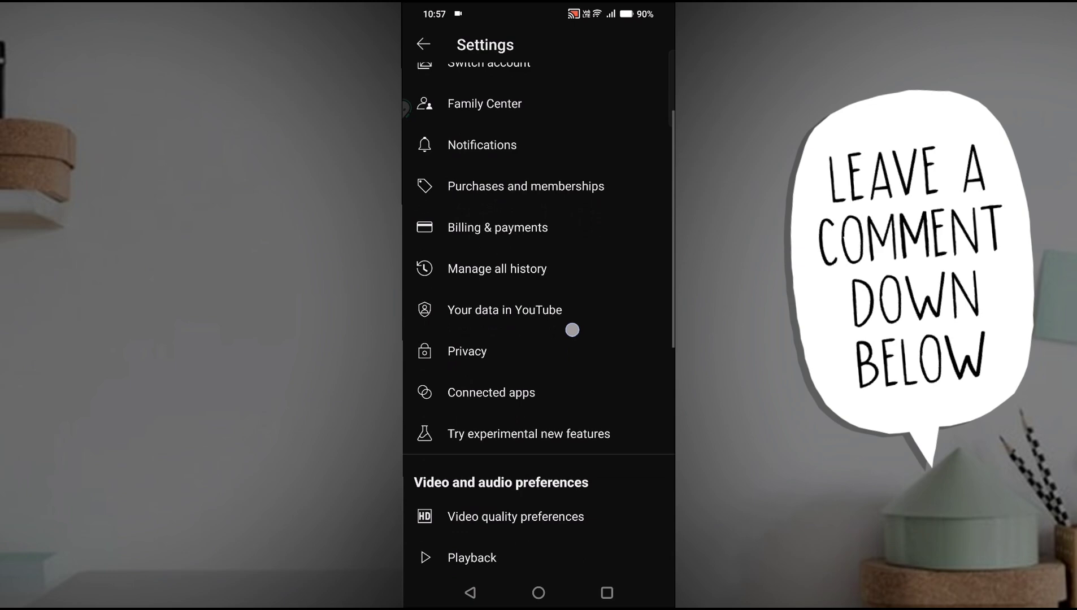
pyautogui.scroll(3, 538, 282)
pyautogui.click(571, 126)
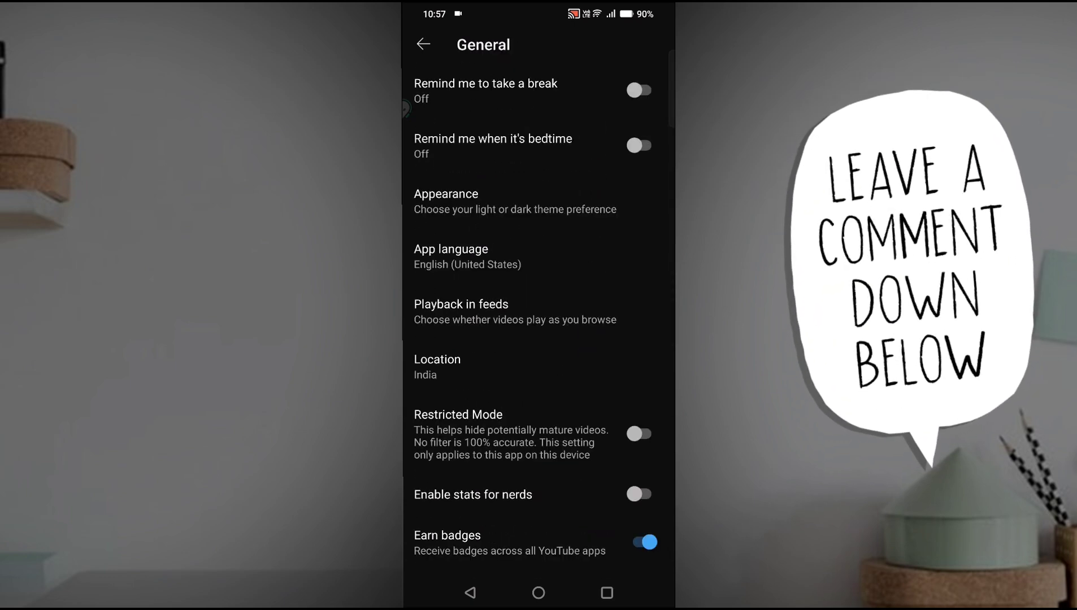
pyautogui.click(650, 442)
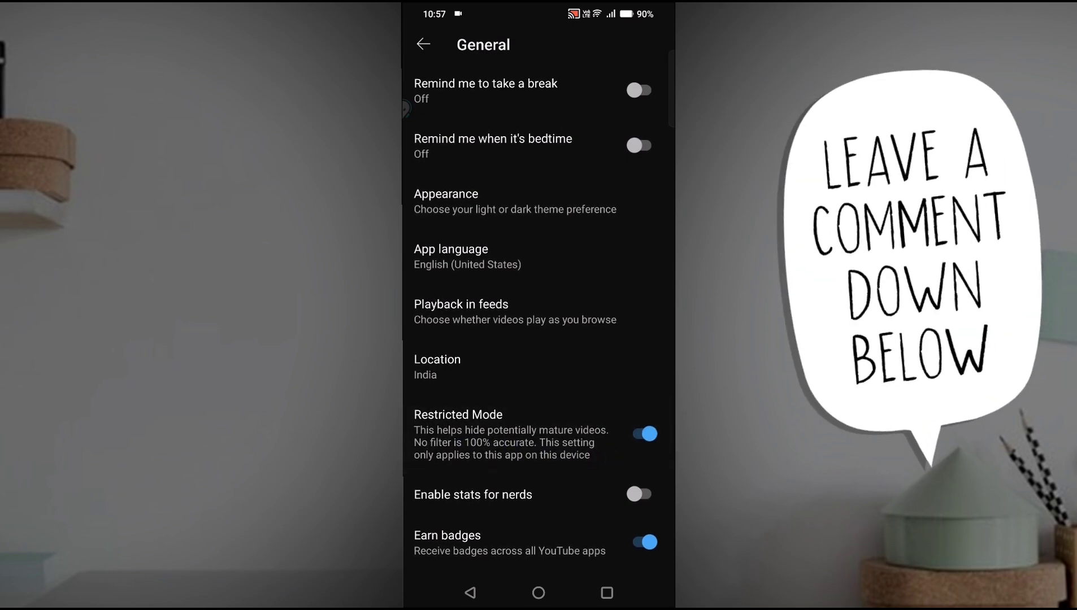
pyautogui.moveTo(545, 441); pyautogui.dragTo(596, 455)
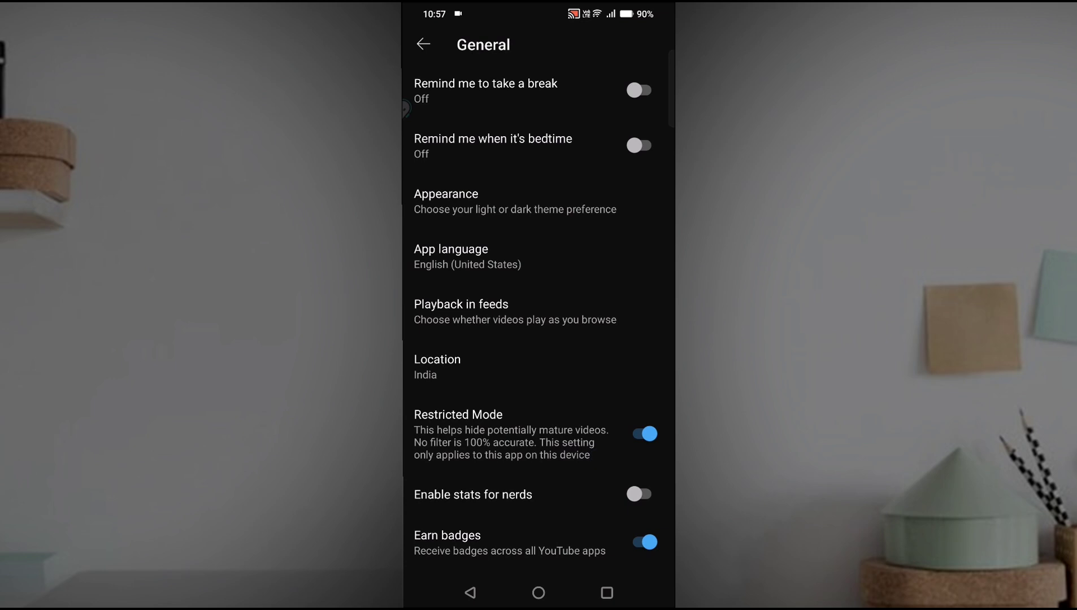
pyautogui.click(538, 592)
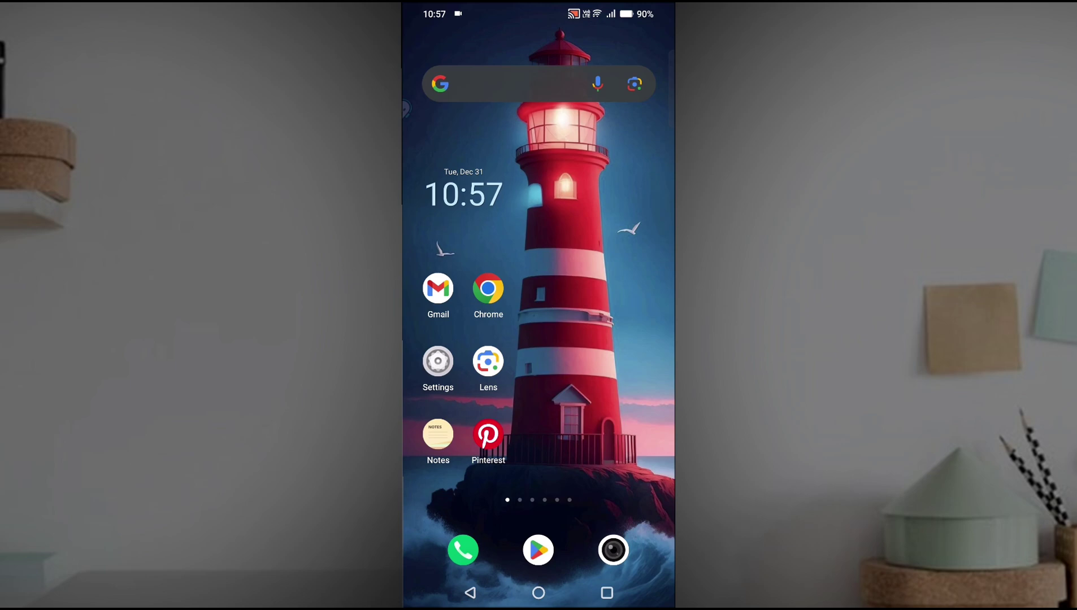
# Open the app drawer, then pull down, expand and dismiss the notification shade to reach Settings.
pyautogui.moveTo(591, 464); pyautogui.dragTo(590, 408)
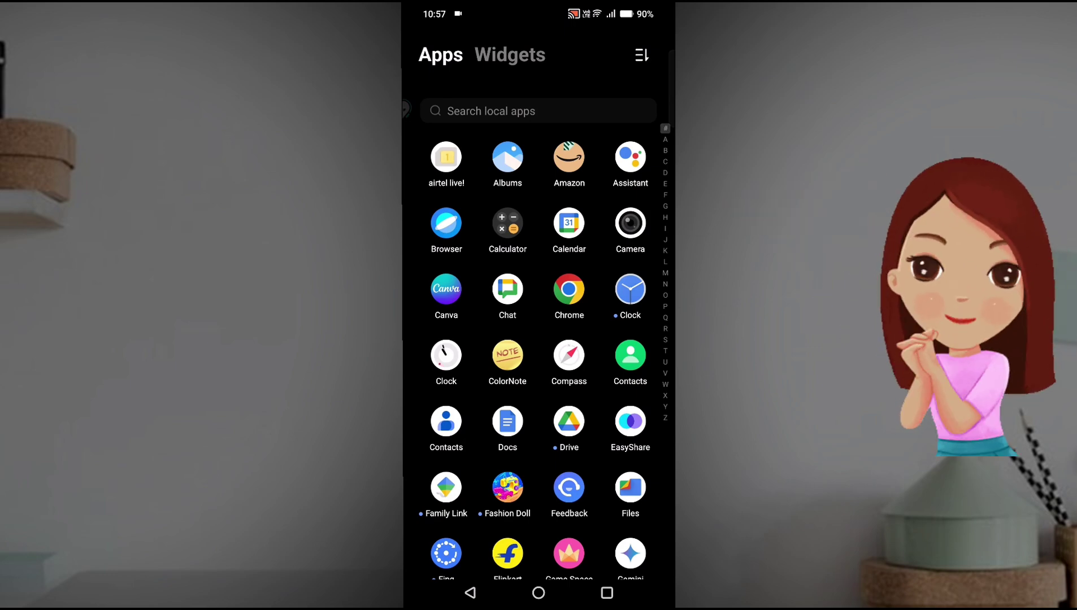
pyautogui.moveTo(538, 7); pyautogui.dragTo(539, 339)
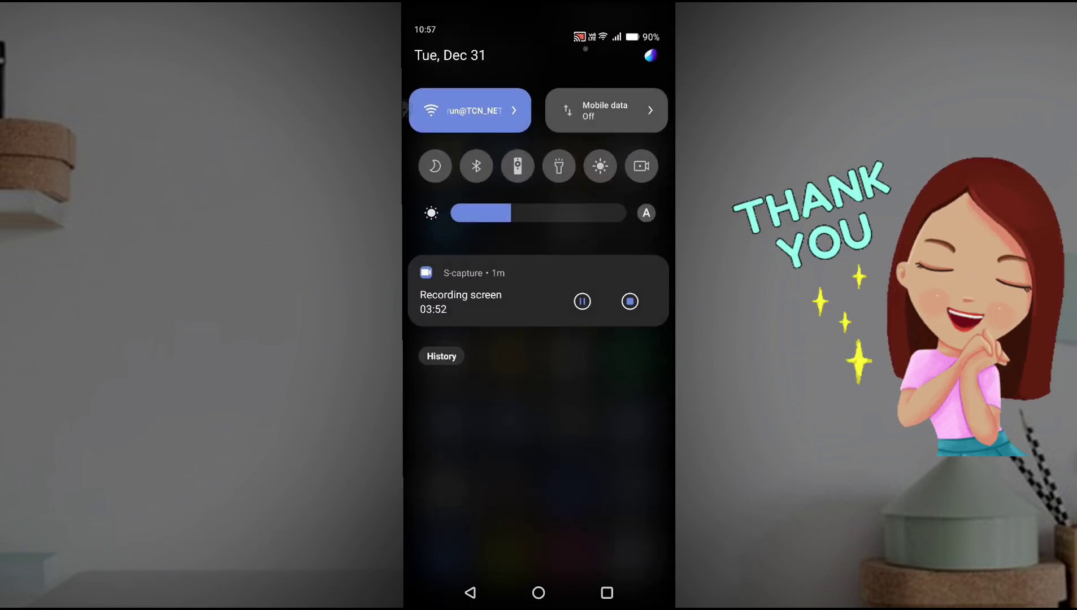
pyautogui.moveTo(579, 283); pyautogui.dragTo(582, 430)
pyautogui.moveTo(588, 565); pyautogui.dragTo(587, 443)
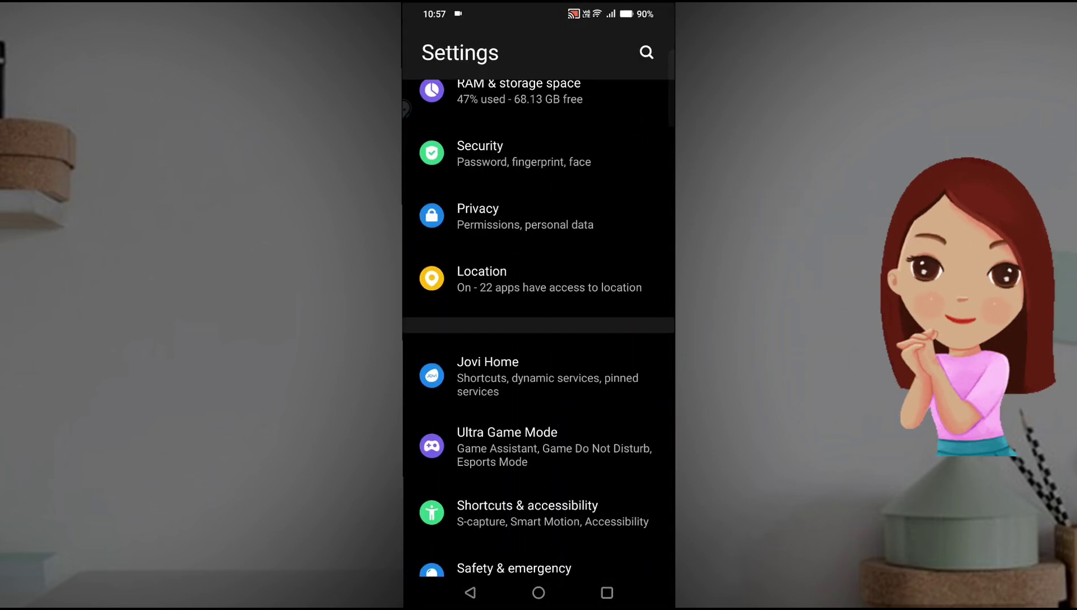
# Search settings for 'parent', open Digital Wellbeing & parental controls, and scroll to Ways to disconnect.
pyautogui.click(644, 56)
pyautogui.write('p')
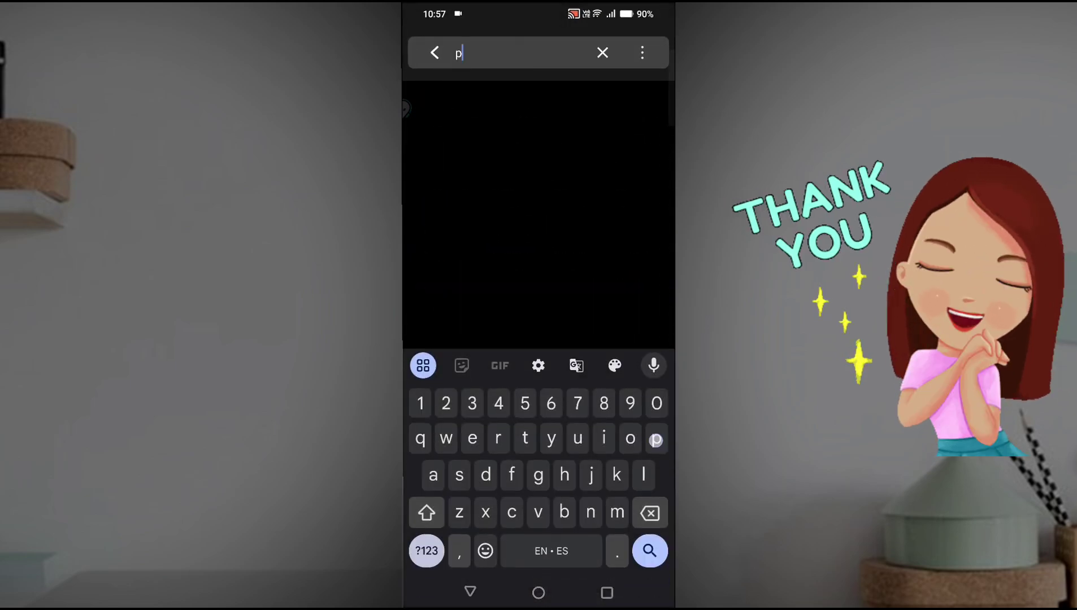
pyautogui.write('arent')
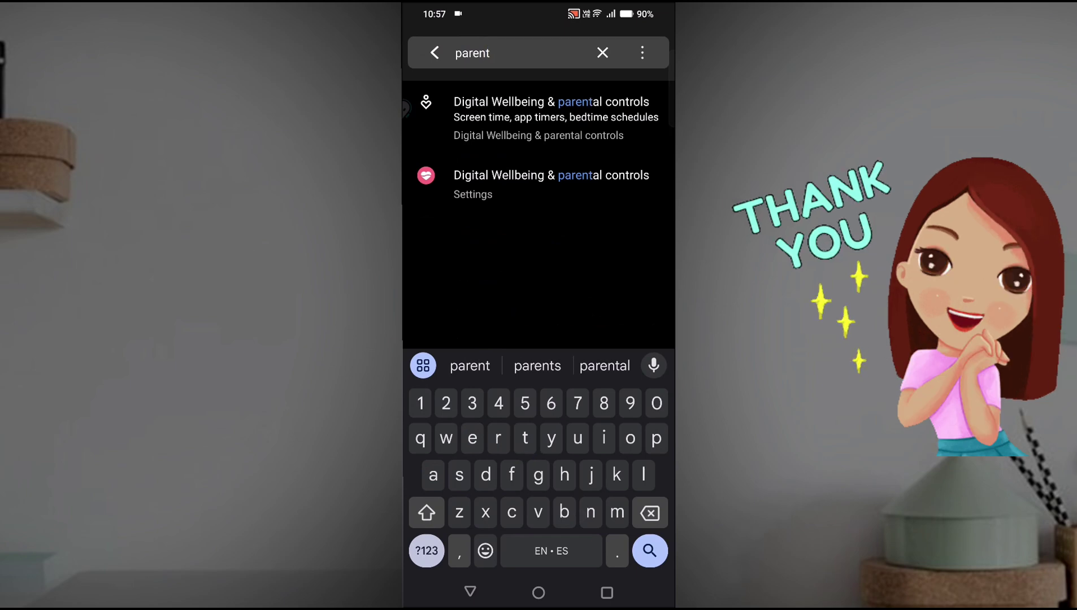
pyautogui.click(539, 118)
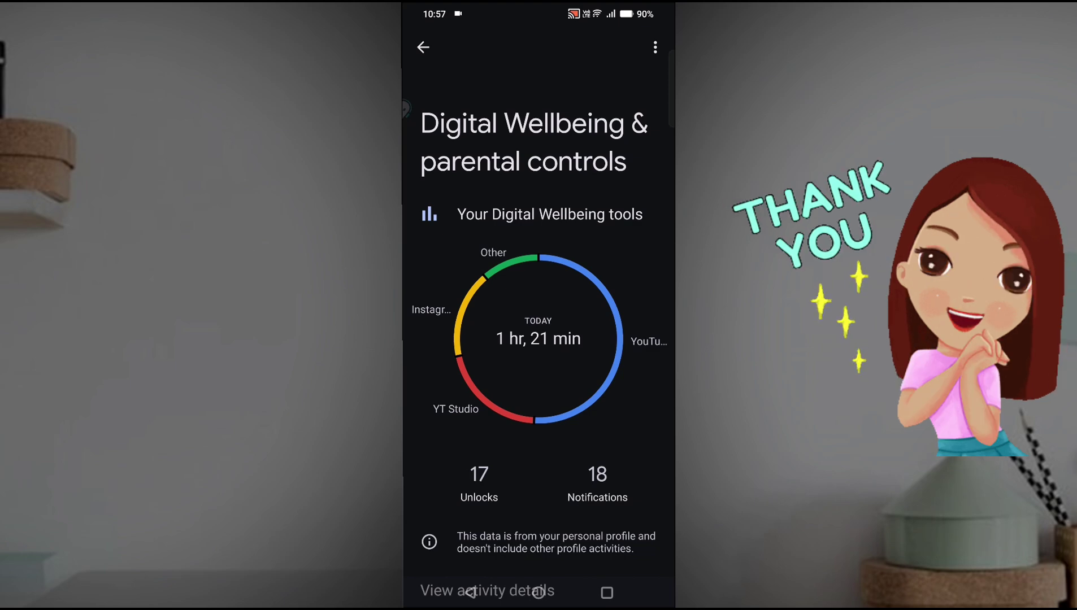
pyautogui.scroll(-6, 538, 322)
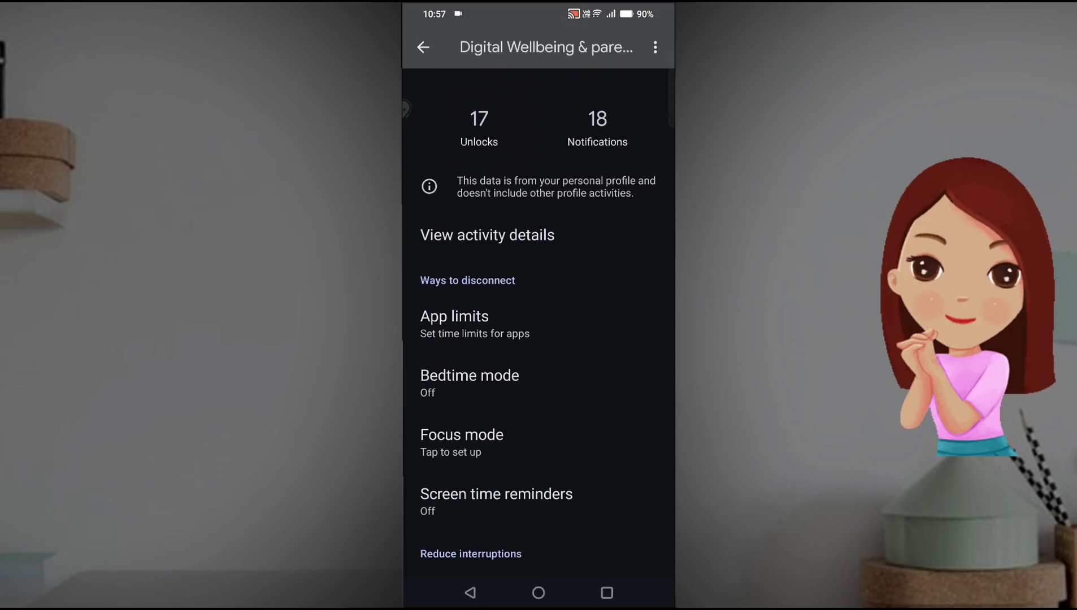